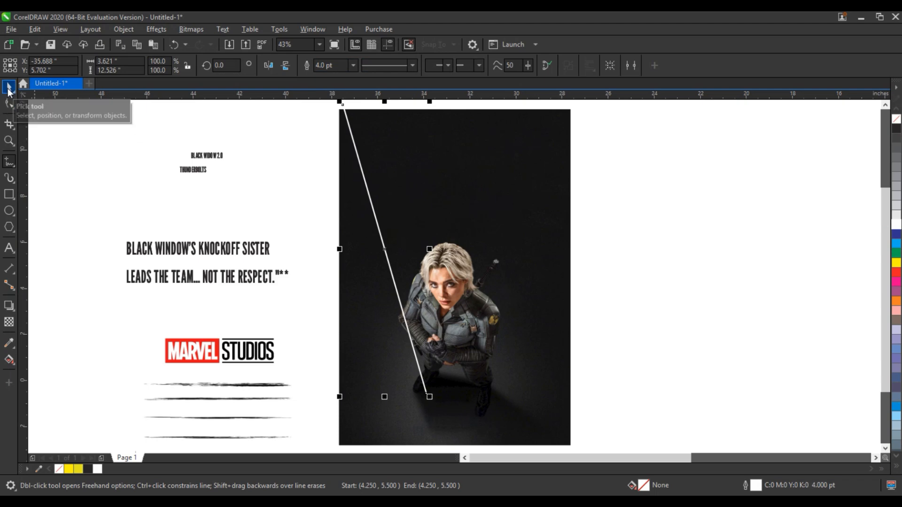
# Draw a 4 pt line from the photo's top-right corner down to the figure's boots
pyautogui.click(558, 110)
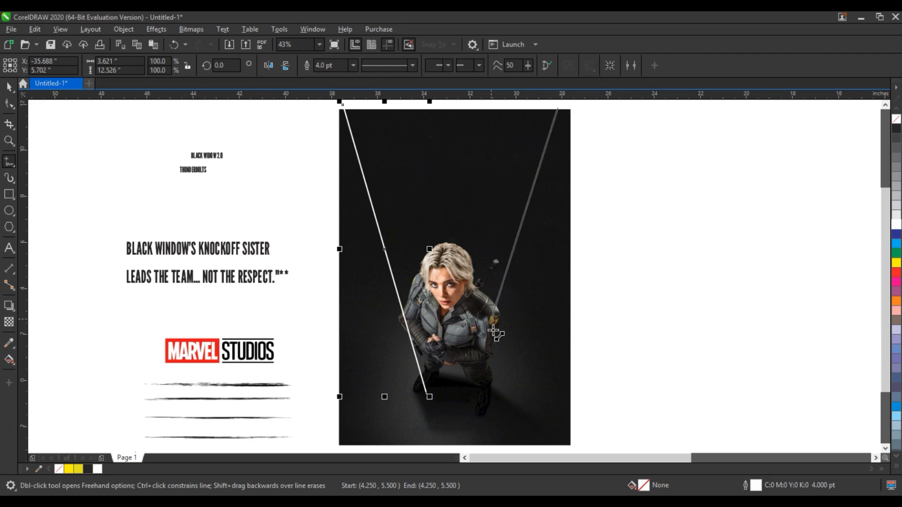
pyautogui.click(480, 378)
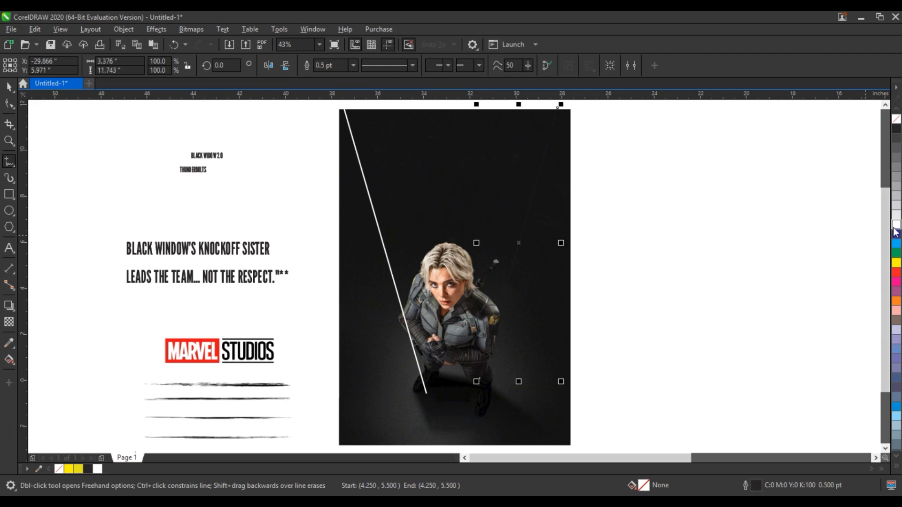
pyautogui.click(353, 65)
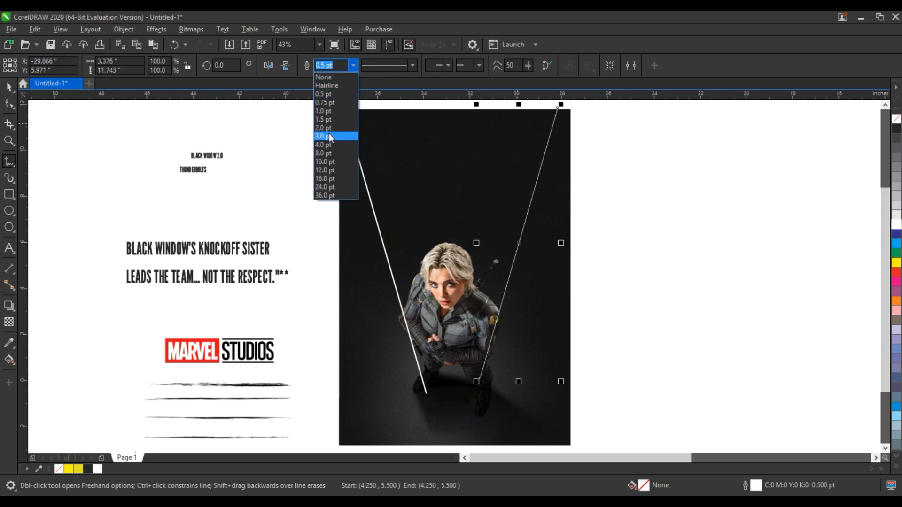
pyautogui.click(329, 144)
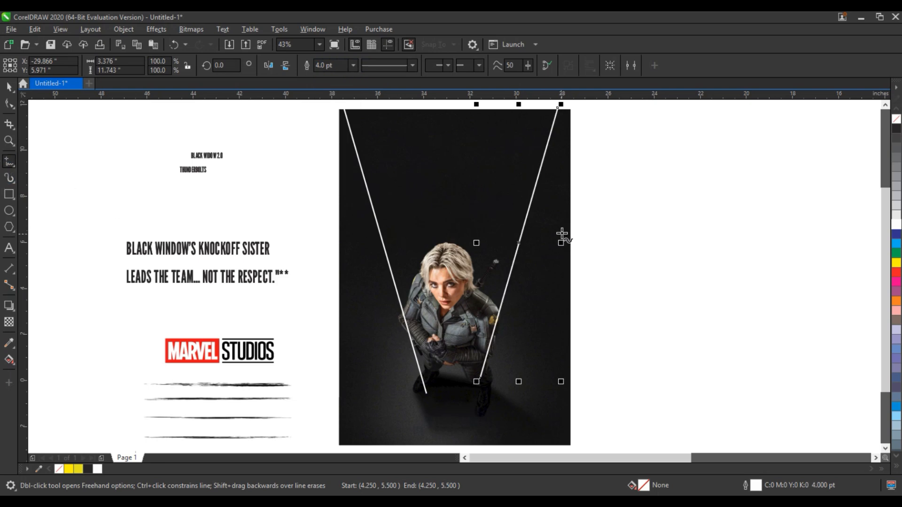
# Draw a 3 pt white crossing line across the photo and skew it to a slant
pyautogui.click(613, 210)
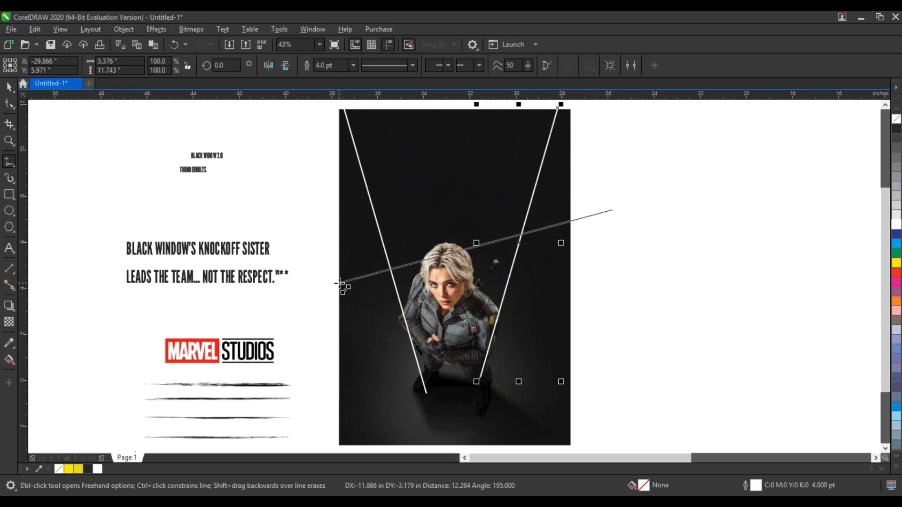
pyautogui.click(339, 284)
pyautogui.click(10, 87)
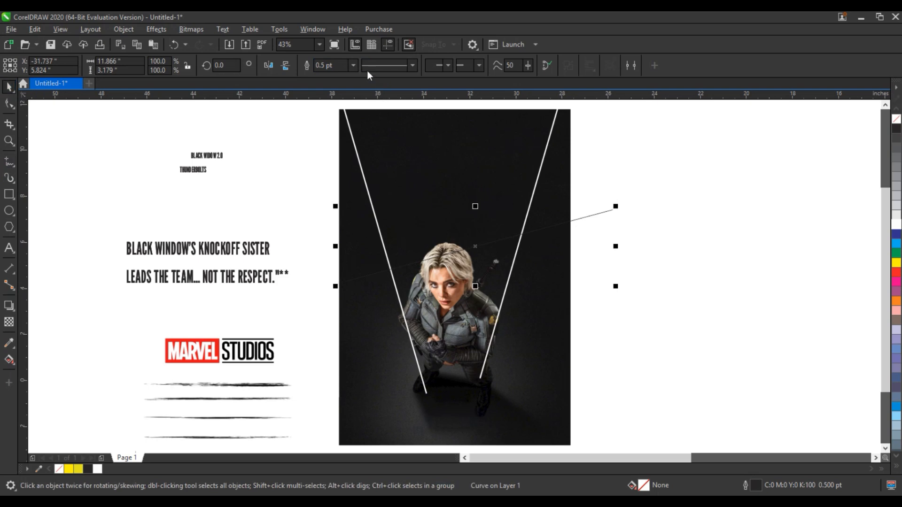
pyautogui.click(353, 65)
pyautogui.click(331, 137)
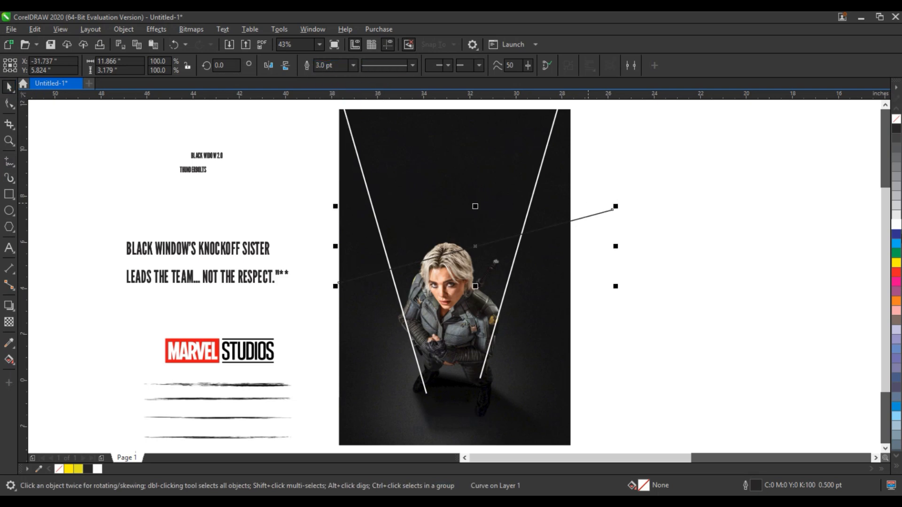
pyautogui.rightClick(897, 224)
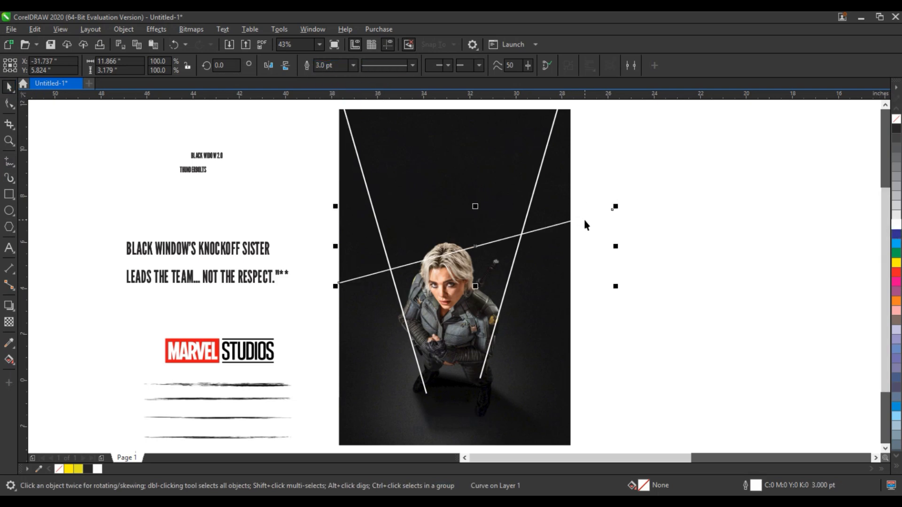
pyautogui.click(502, 239)
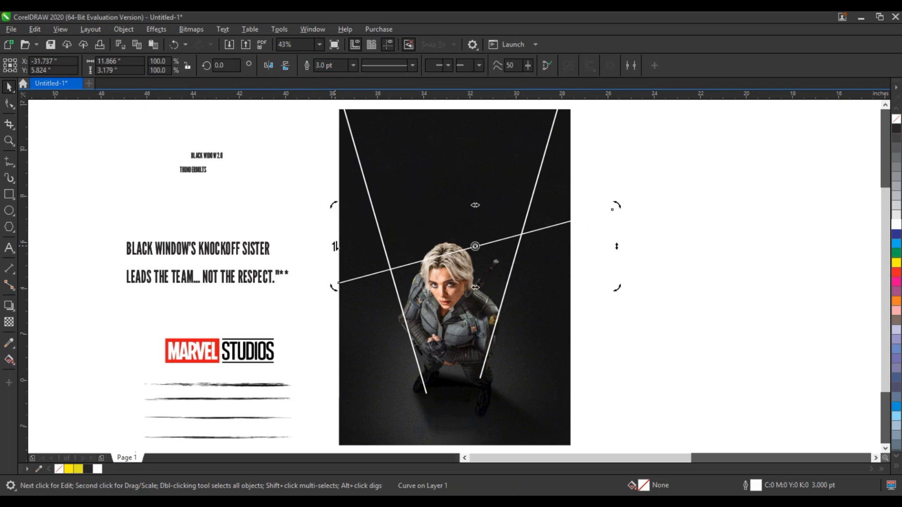
pyautogui.moveTo(335, 246); pyautogui.dragTo(337, 227)
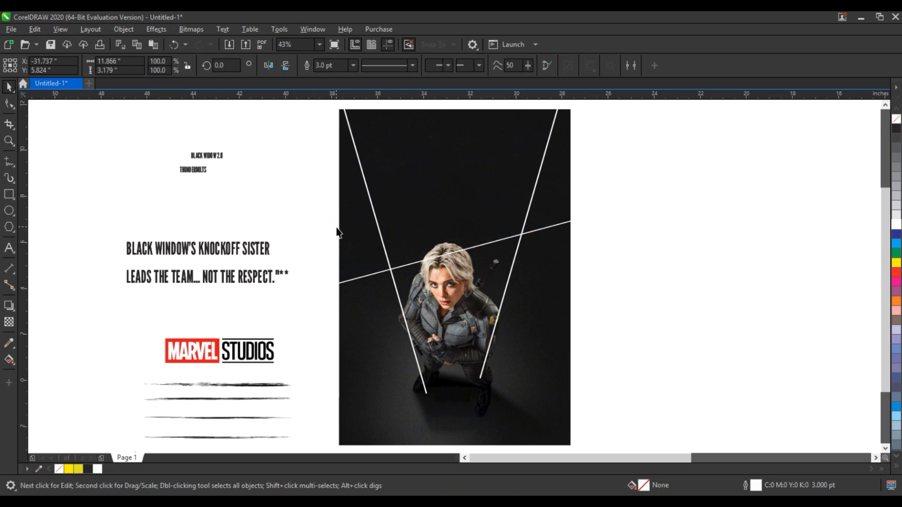
pyautogui.moveTo(618, 235)
pyautogui.mouseDown()
pyautogui.moveTo(620, 256)
pyautogui.moveTo(618, 239)
pyautogui.mouseUp()
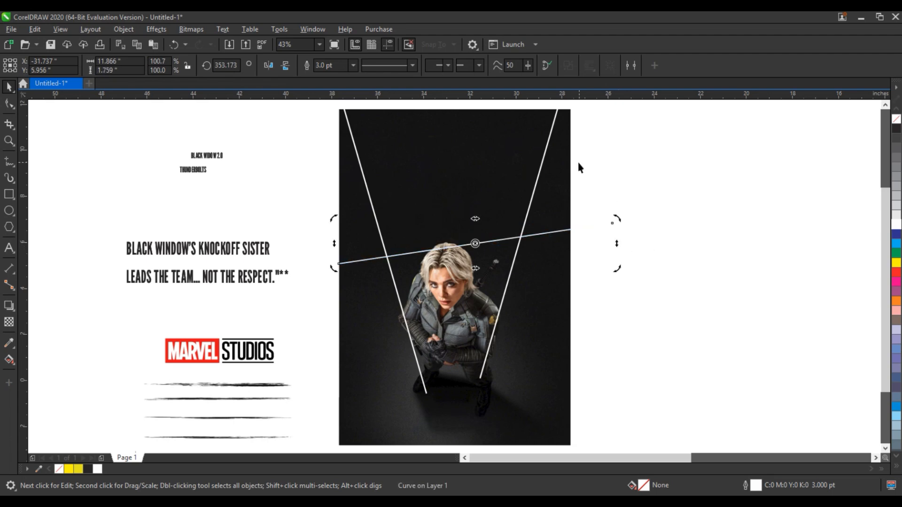
# Combine the crossbar and both V lines into a single curve
pyautogui.keyDown('shift'); pyautogui.click(506, 296); pyautogui.keyUp('shift')
pyautogui.keyDown('shift'); pyautogui.click(398, 295); pyautogui.keyUp('shift')
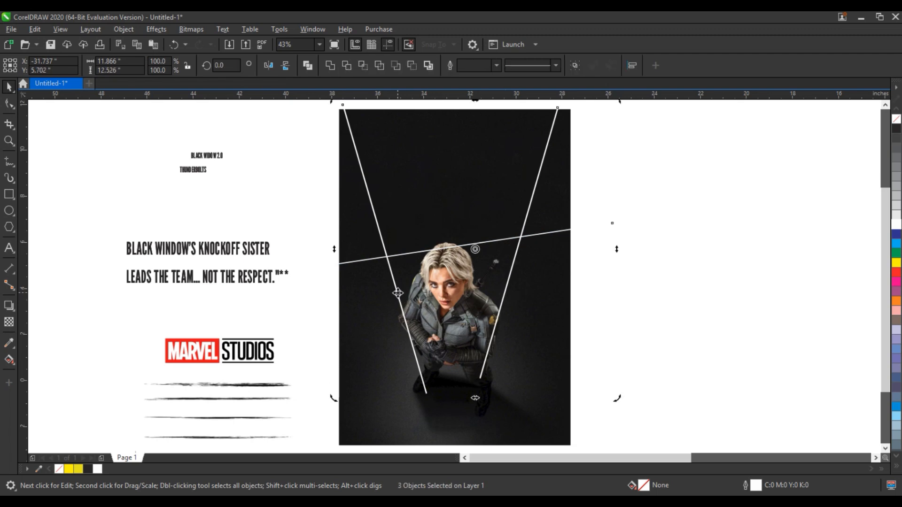
pyautogui.click(308, 66)
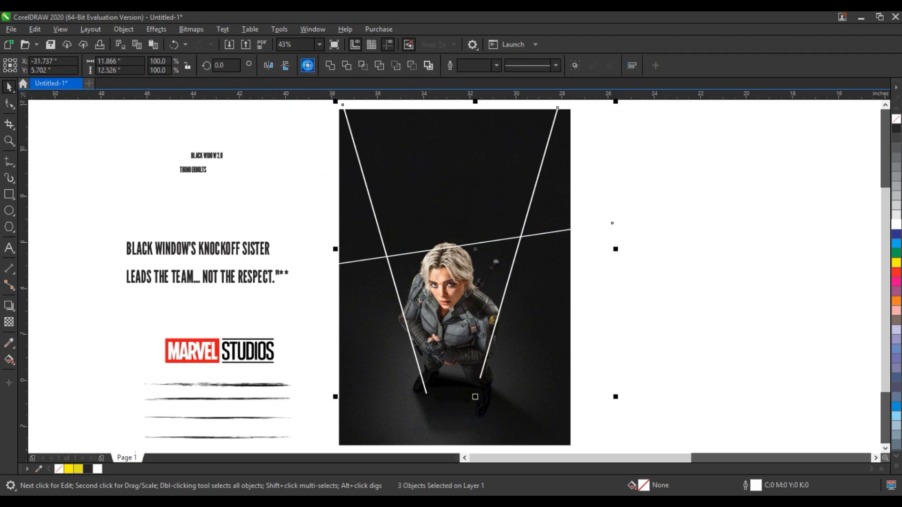
pyautogui.click(679, 228)
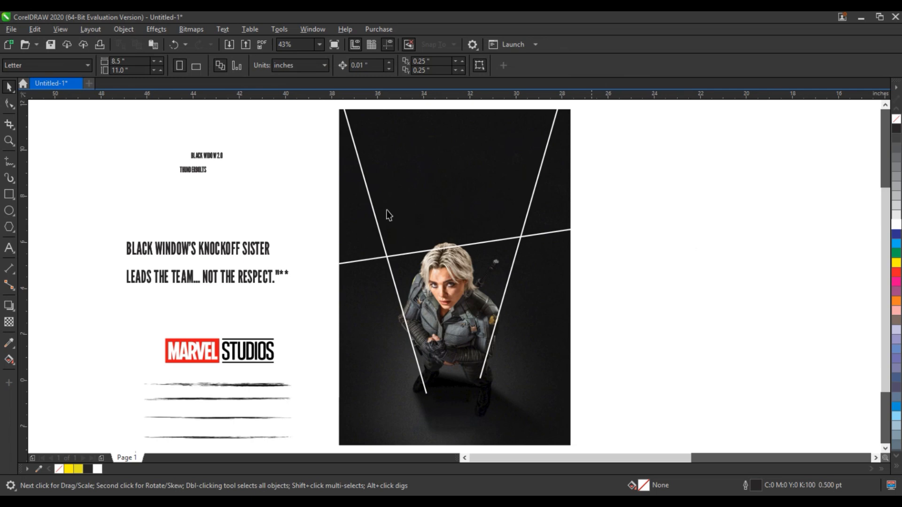
# Zoom in, move the BLACK WINDOW'S KNOCKOFF SISTER headline onto the photo, and fill it yellow
pyautogui.click(9, 140)
pyautogui.moveTo(97, 111); pyautogui.dragTo(617, 282)
pyautogui.click(8, 89)
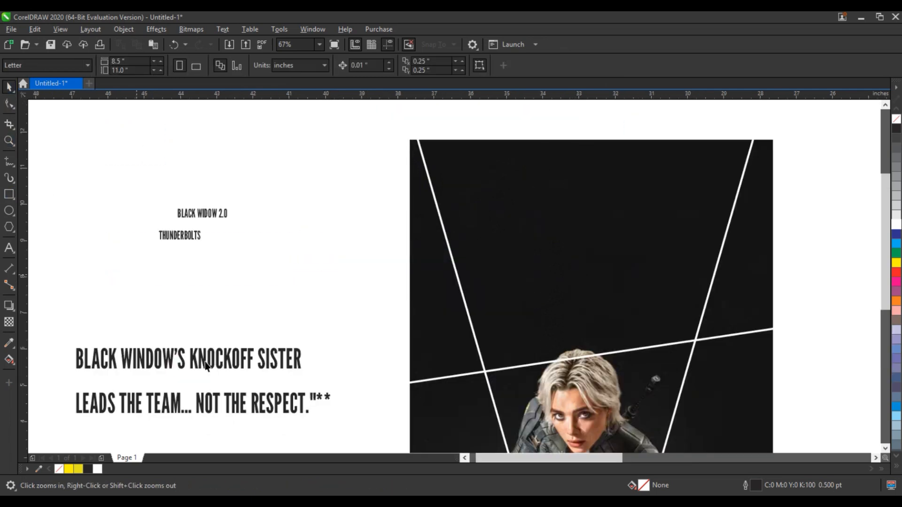
pyautogui.click(209, 361)
pyautogui.moveTo(209, 360); pyautogui.dragTo(594, 226)
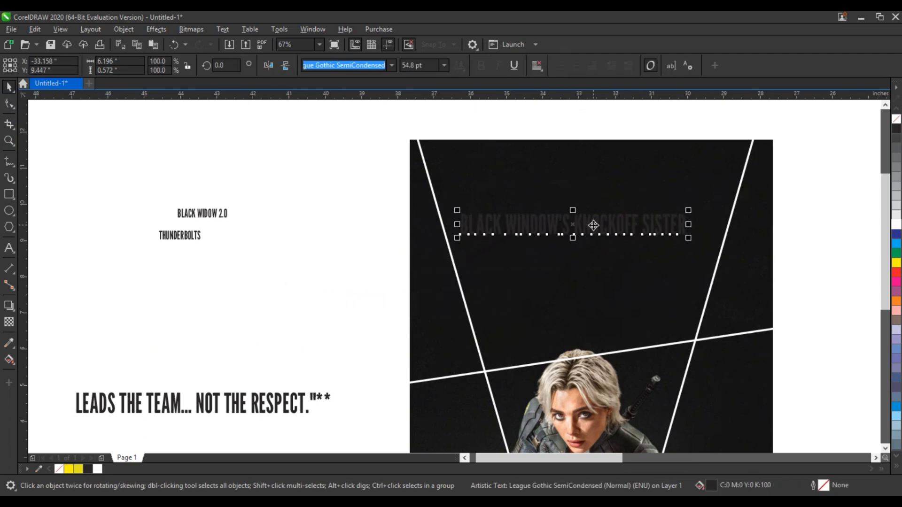
pyautogui.click(81, 470)
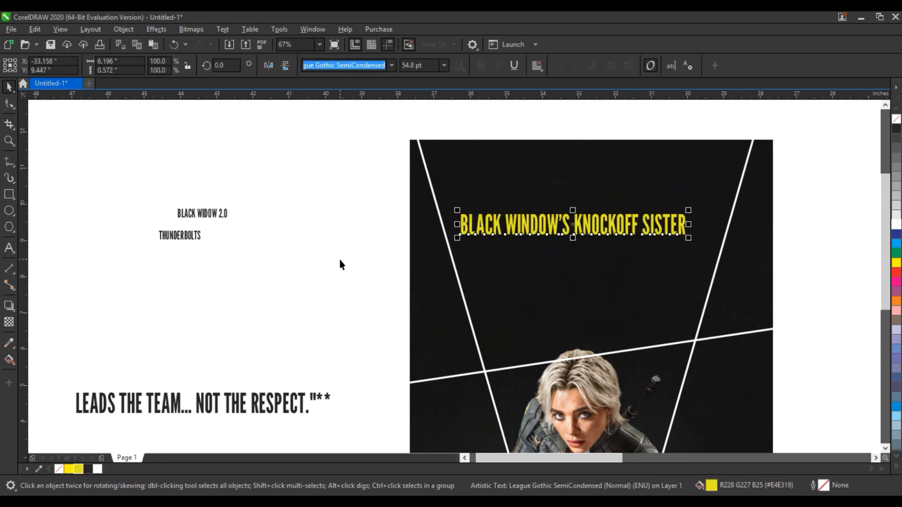
pyautogui.click(898, 265)
pyautogui.keyDown('ctrl'); pyautogui.click(898, 266); pyautogui.keyUp('ctrl')
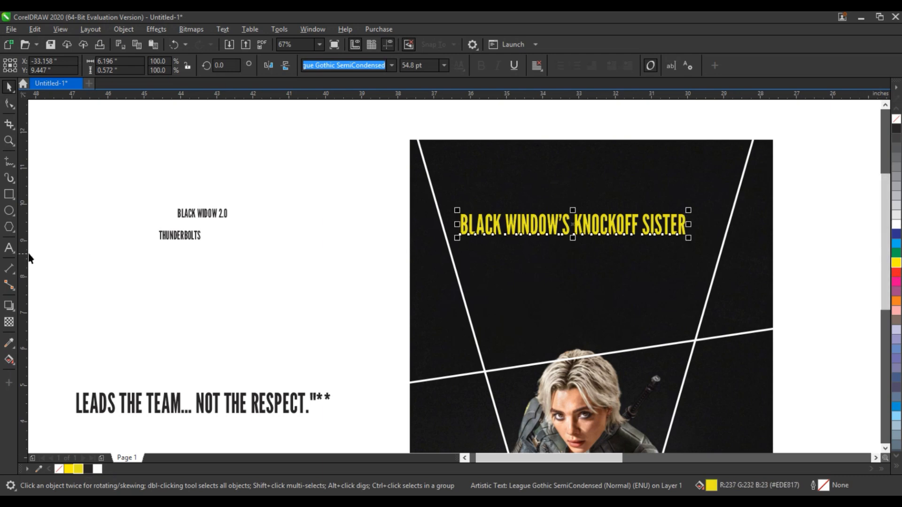
# Break the headline before KNOCKOFF and tighten the spacing between its two lines
pyautogui.click(9, 248)
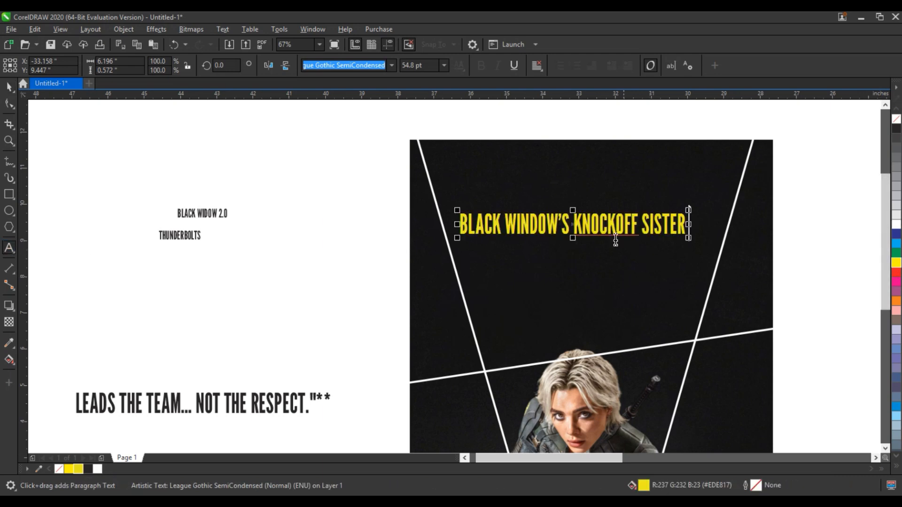
pyautogui.click(585, 226)
pyautogui.press('Left')
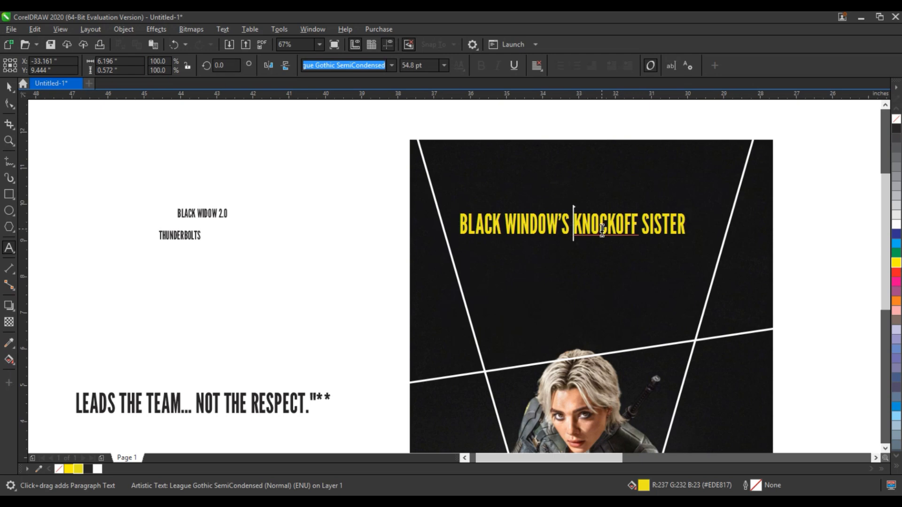
pyautogui.press('Return')
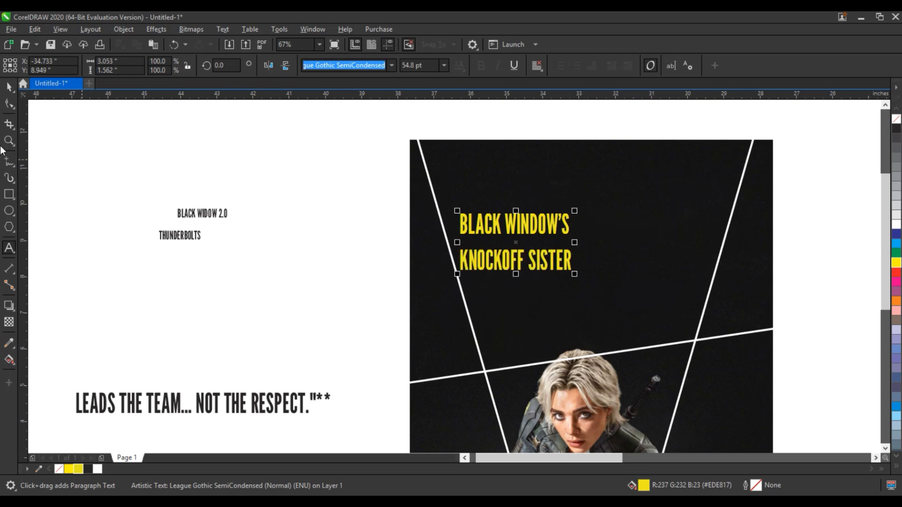
pyautogui.click(9, 103)
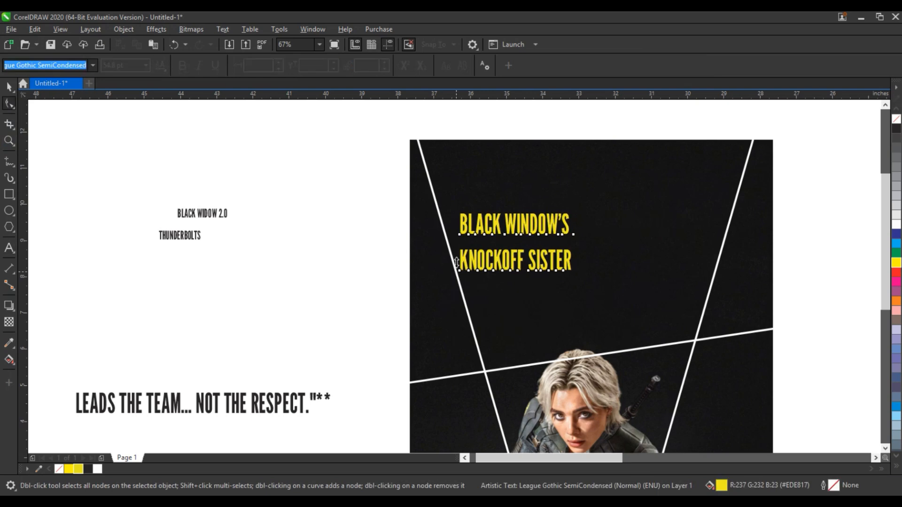
pyautogui.moveTo(457, 262); pyautogui.dragTo(456, 250)
pyautogui.click(9, 86)
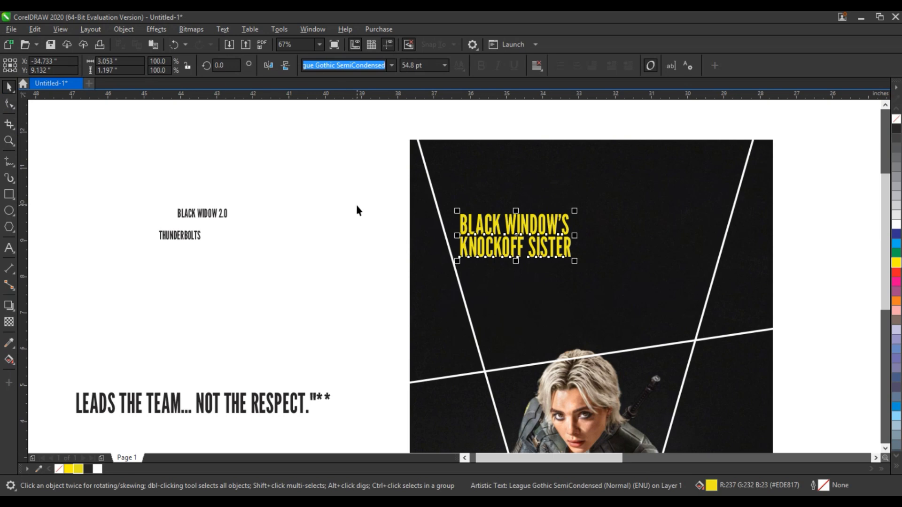
# Convert the yellow headline to curves and move it to the photo's top-left
pyautogui.click(128, 31)
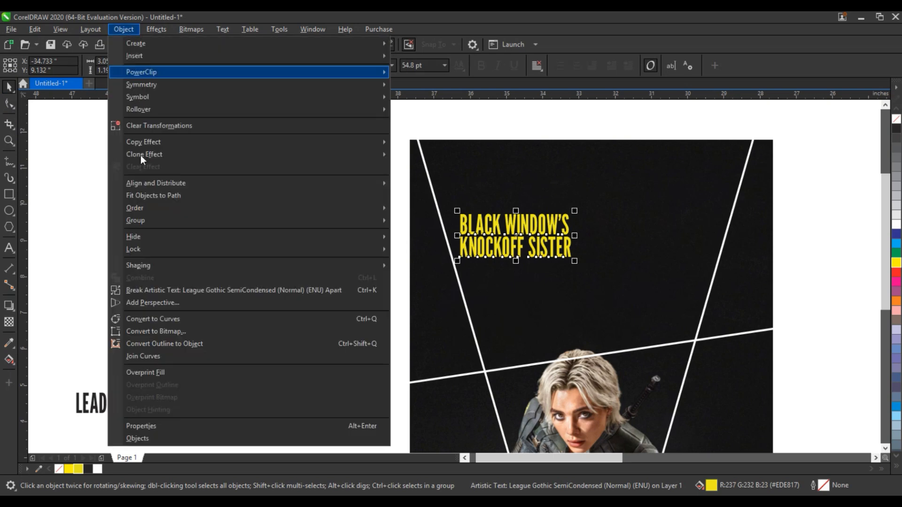
pyautogui.click(157, 319)
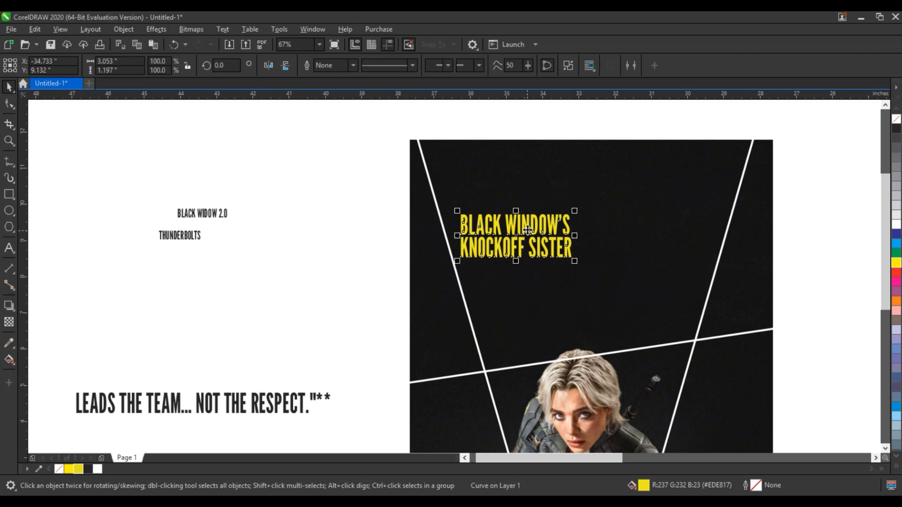
pyautogui.moveTo(528, 230); pyautogui.dragTo(490, 157)
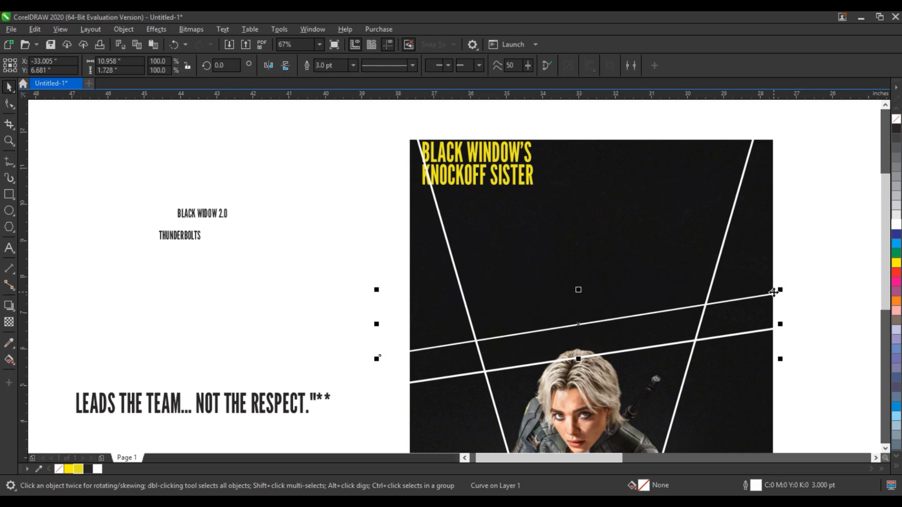
# Raise the upper white crossbar slightly, then reselect the yellow headline
pyautogui.moveTo(773, 292); pyautogui.dragTo(774, 289)
pyautogui.click(814, 274)
pyautogui.click(507, 172)
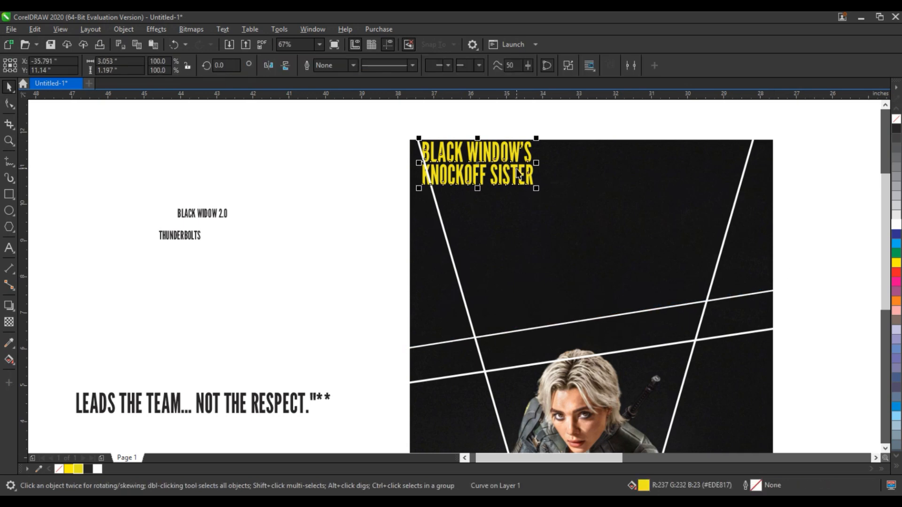
pyautogui.click(134, 29)
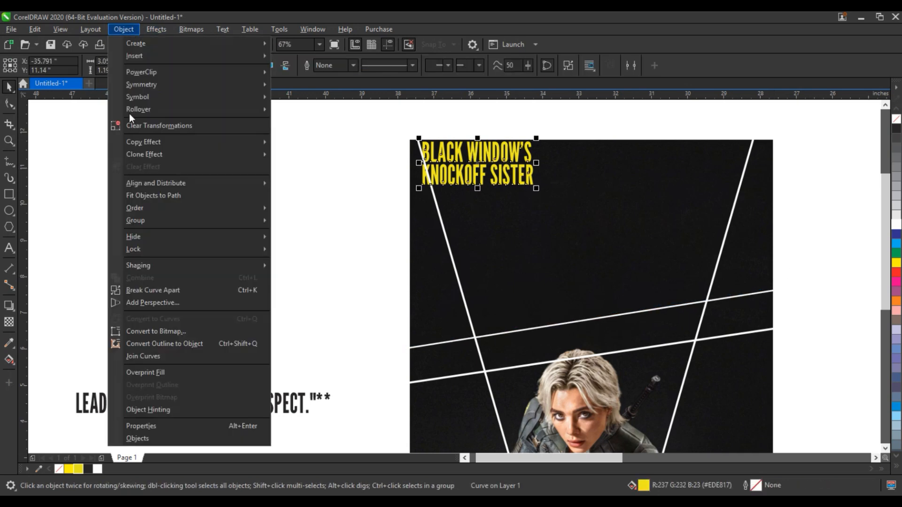
# Add perspective to the headline and pin its corners onto the white line intersections
pyautogui.click(148, 303)
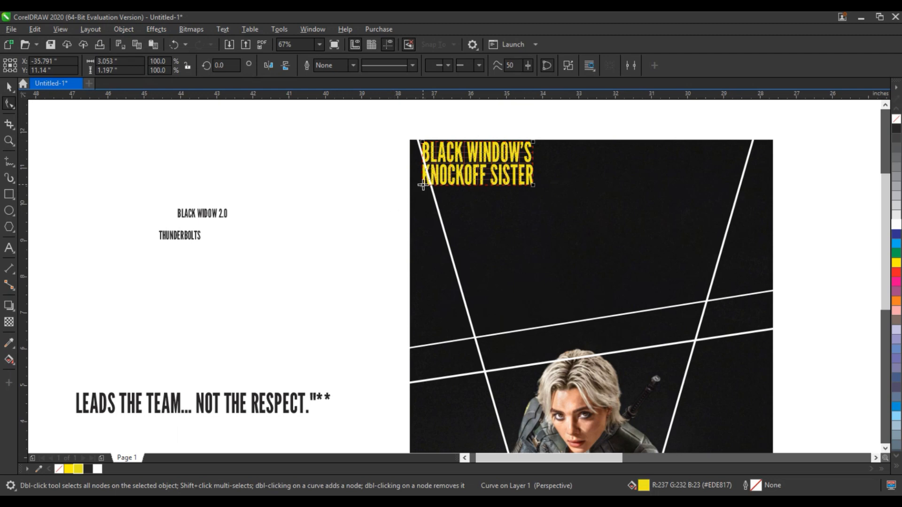
pyautogui.moveTo(424, 188); pyautogui.dragTo(475, 335)
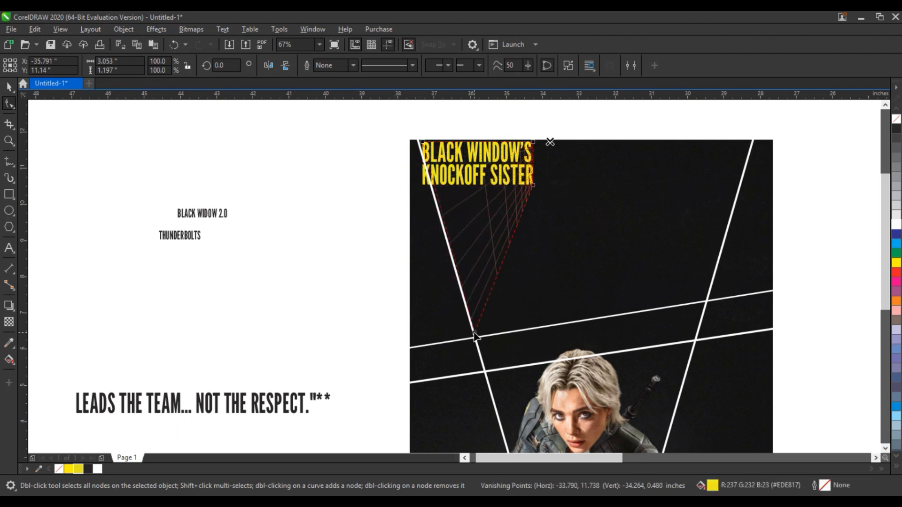
pyautogui.moveTo(534, 186); pyautogui.dragTo(706, 299)
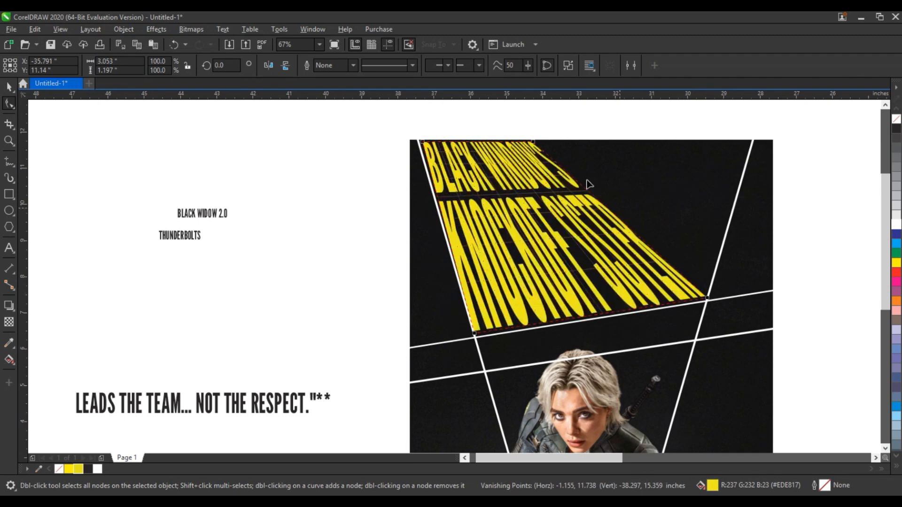
pyautogui.moveTo(534, 141); pyautogui.dragTo(750, 141)
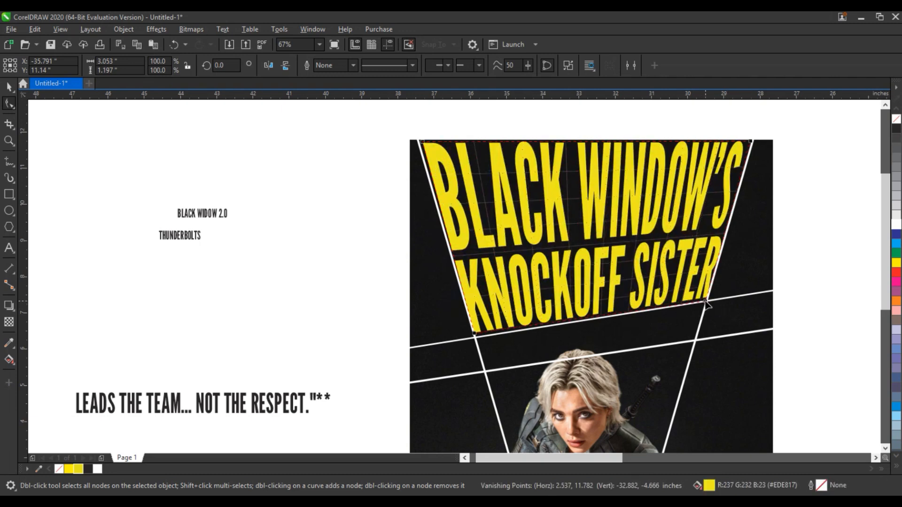
pyautogui.moveTo(706, 303); pyautogui.dragTo(706, 300)
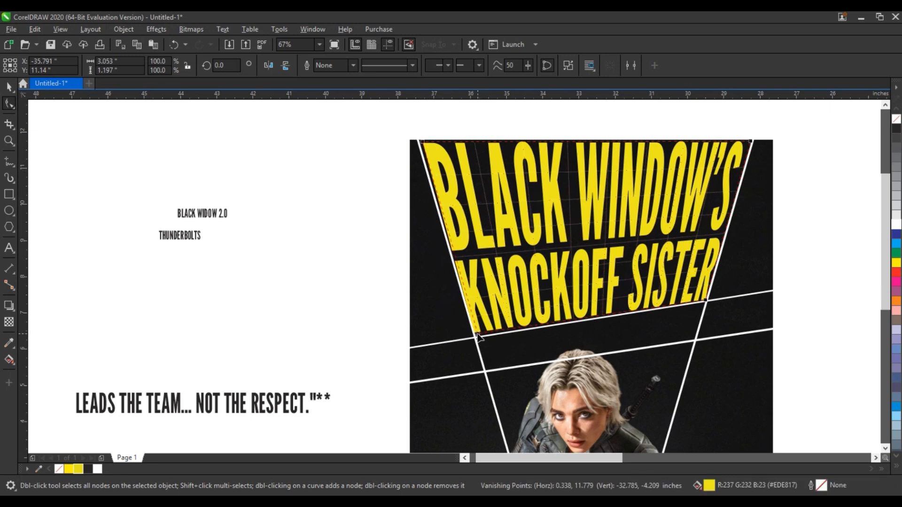
pyautogui.moveTo(477, 335); pyautogui.dragTo(478, 335)
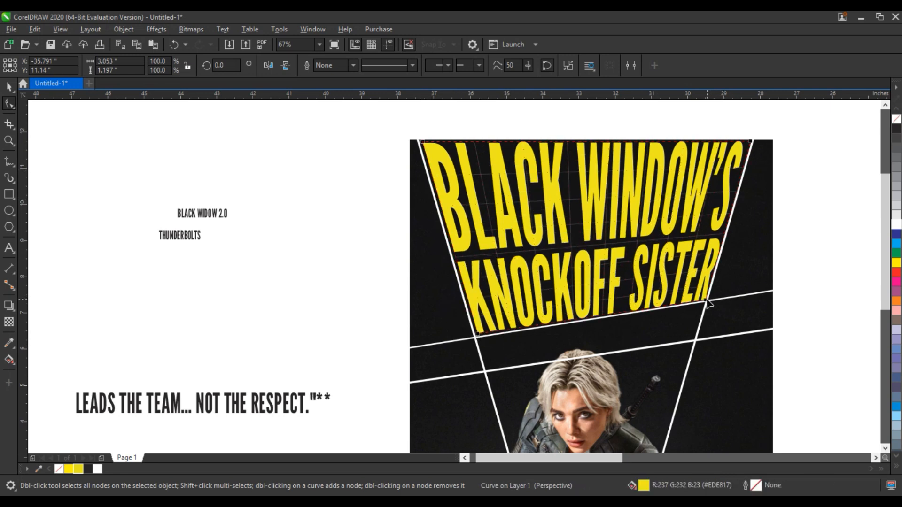
pyautogui.moveTo(706, 302); pyautogui.dragTo(708, 299)
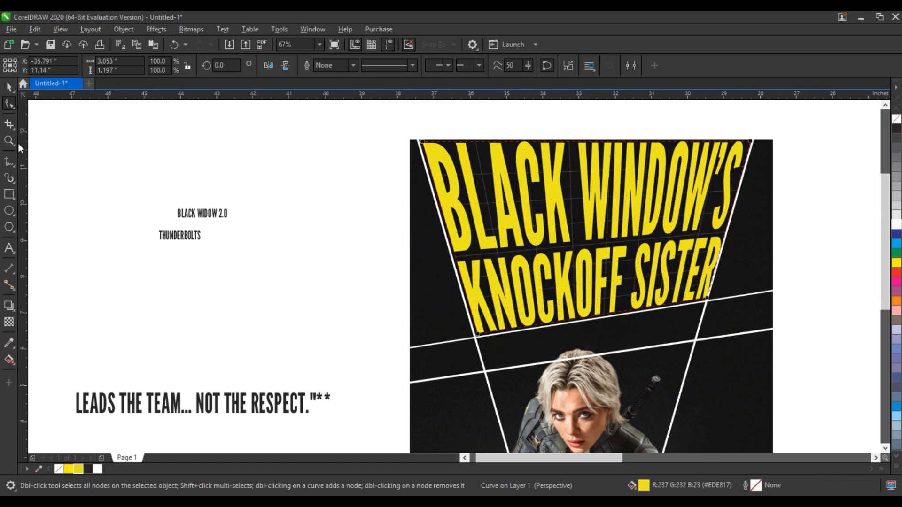
pyautogui.click(9, 87)
pyautogui.click(204, 249)
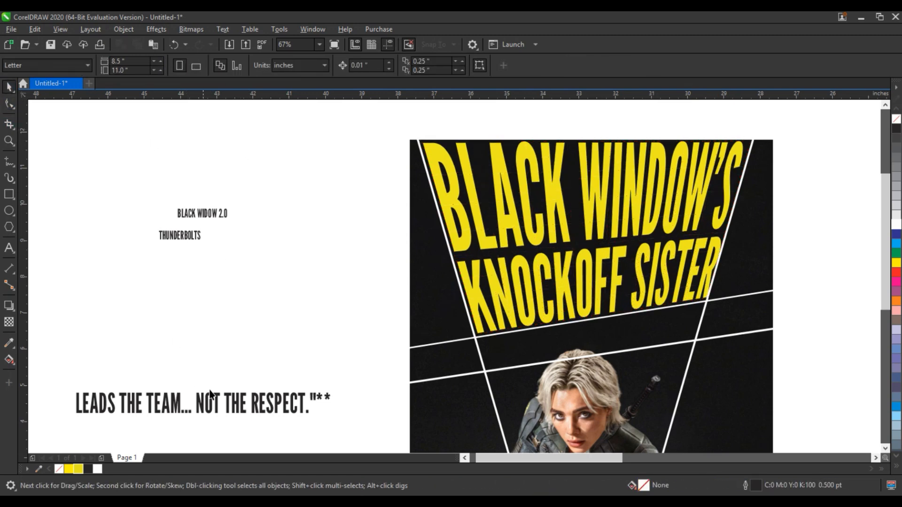
# Delete the trailing quote and asterisks from the LEADS THE TEAM tagline
pyautogui.click(221, 407)
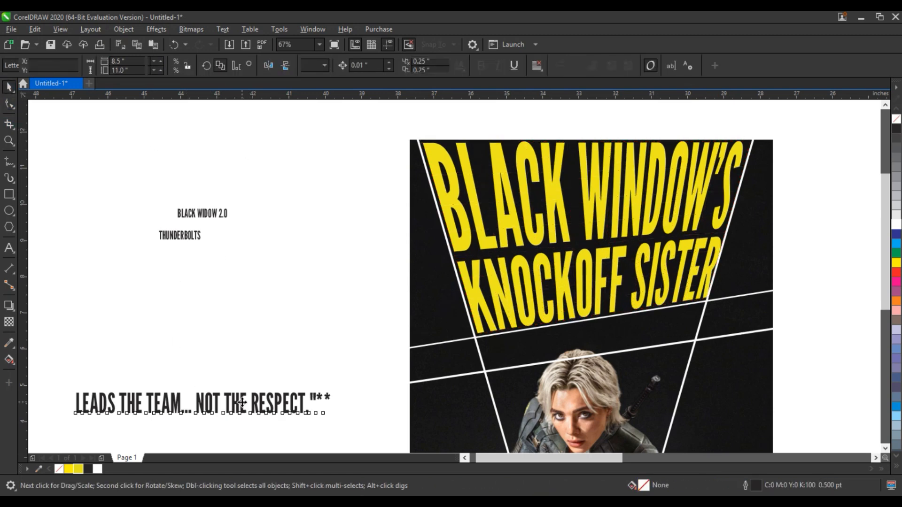
pyautogui.click(8, 248)
pyautogui.press('BackSpace')
pyautogui.press('BackSpace')
pyautogui.press('BackSpace')
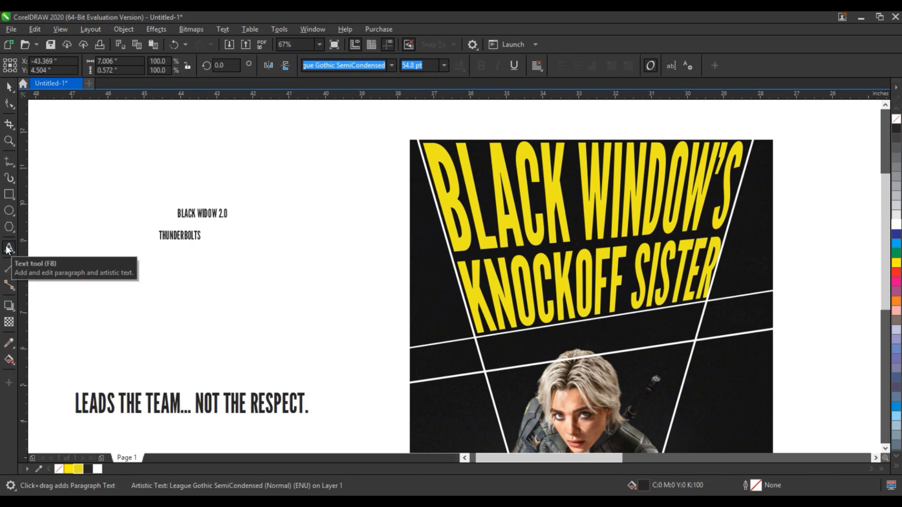
pyautogui.click(9, 86)
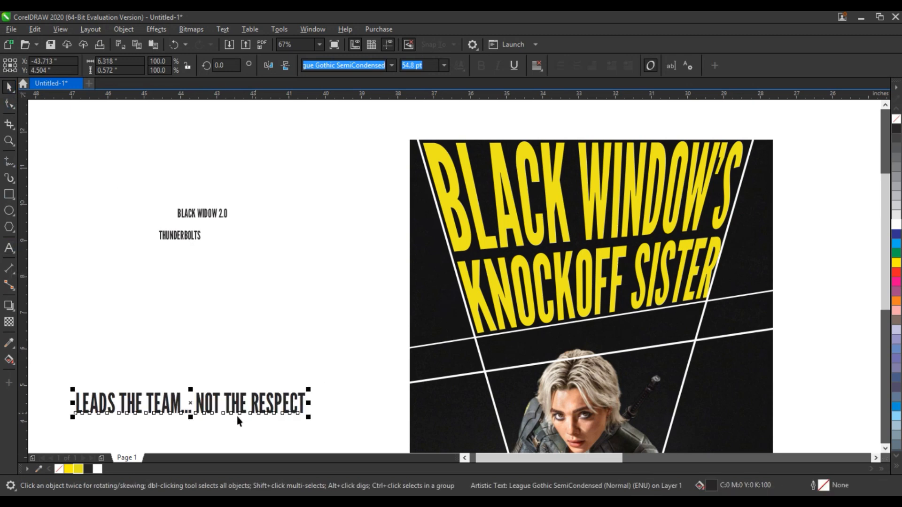
# Move the tagline below KNOCKOFF SISTER, make it white, and convert it to curves
pyautogui.moveTo(212, 407); pyautogui.dragTo(619, 353)
pyautogui.click(897, 224)
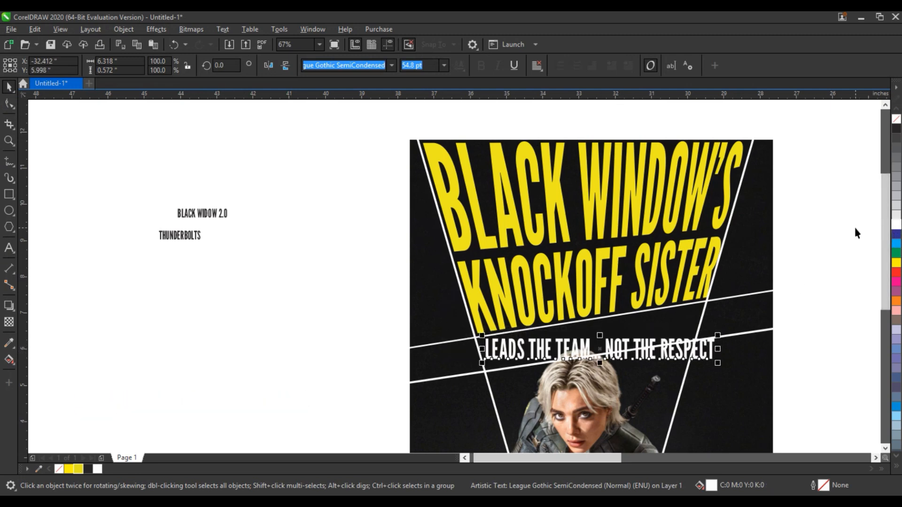
pyautogui.hotkey('ctrl', 'q')
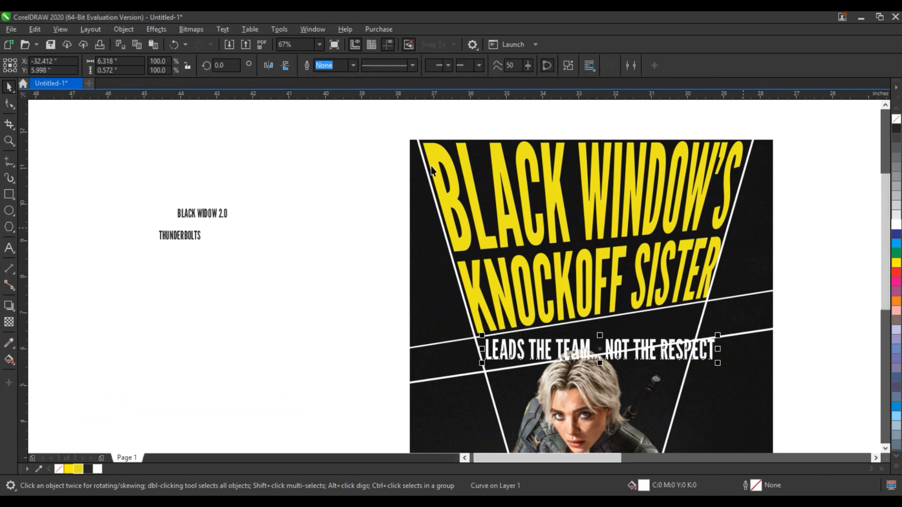
pyautogui.click(136, 29)
# Add perspective to the white tagline and fit its corners beneath the headline
pyautogui.click(162, 306)
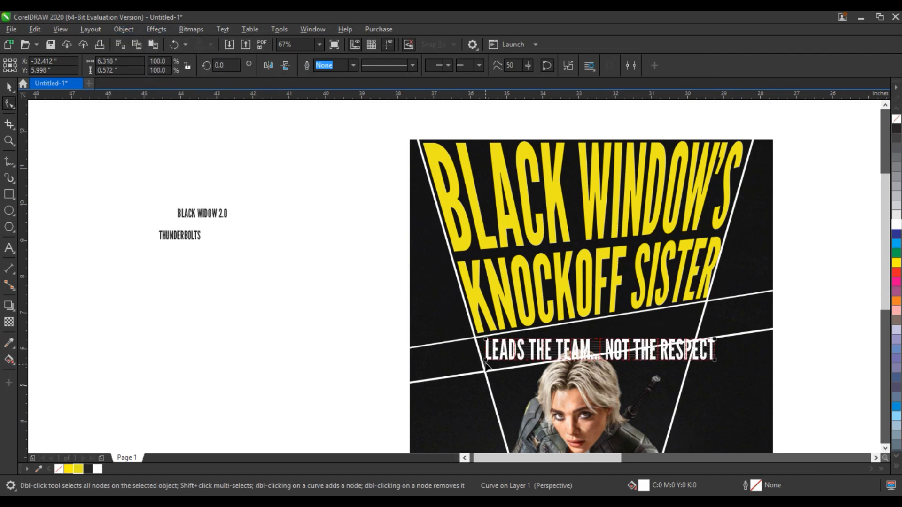
pyautogui.moveTo(485, 361); pyautogui.dragTo(480, 340)
pyautogui.moveTo(715, 339); pyautogui.dragTo(706, 302)
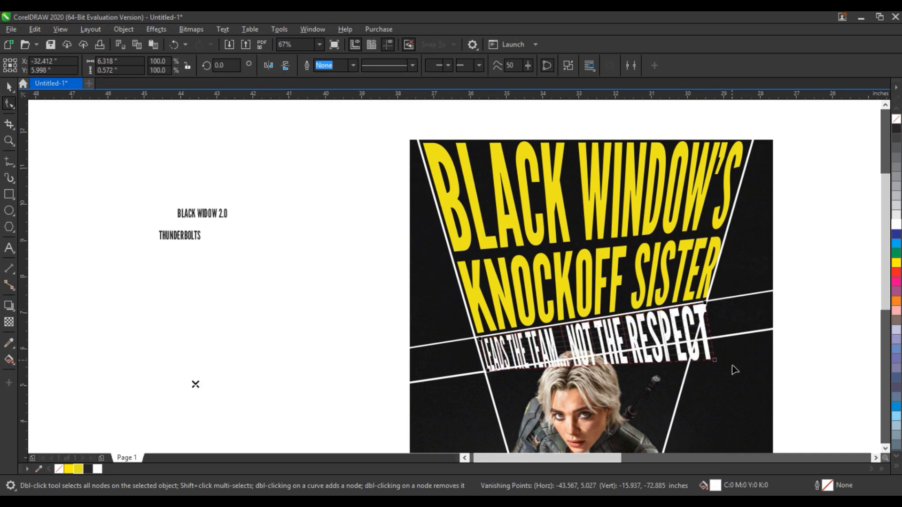
pyautogui.moveTo(715, 360); pyautogui.dragTo(694, 339)
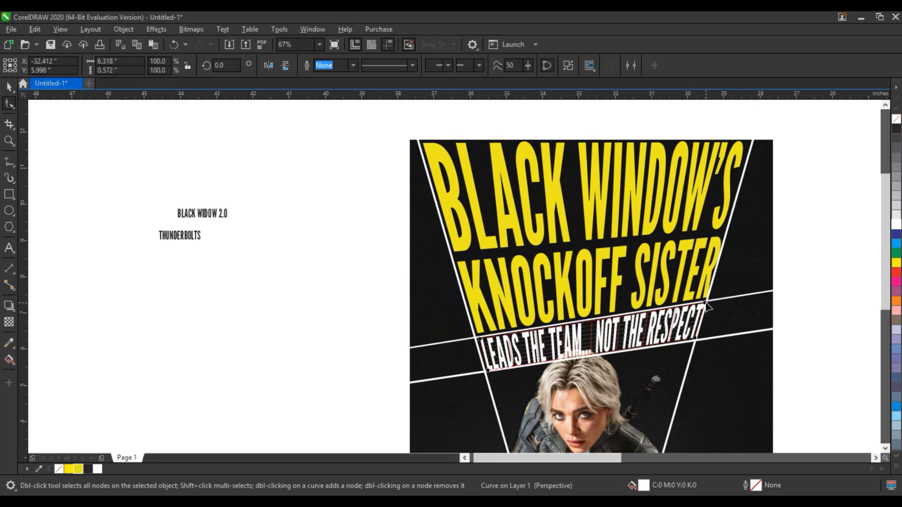
pyautogui.moveTo(707, 306); pyautogui.dragTo(707, 301)
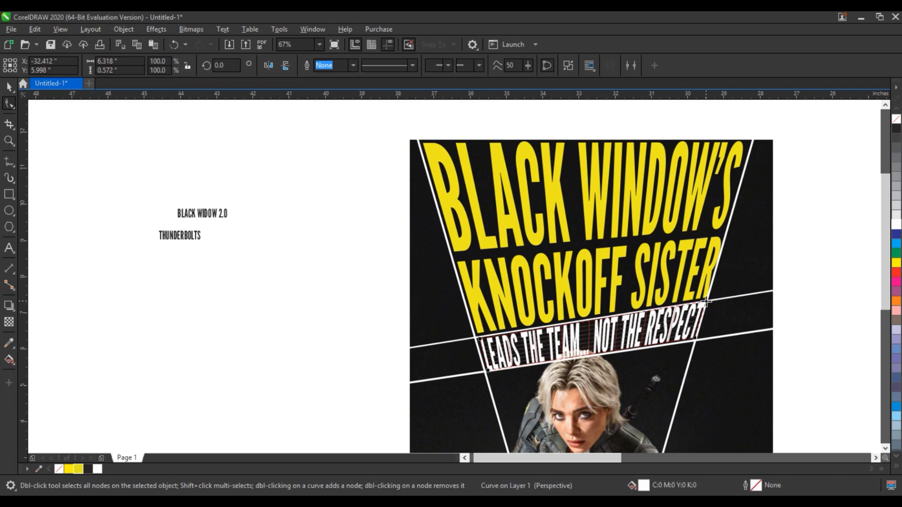
# Try nudging the headline's upper-right corner, then undo the adjustment
pyautogui.click(708, 300)
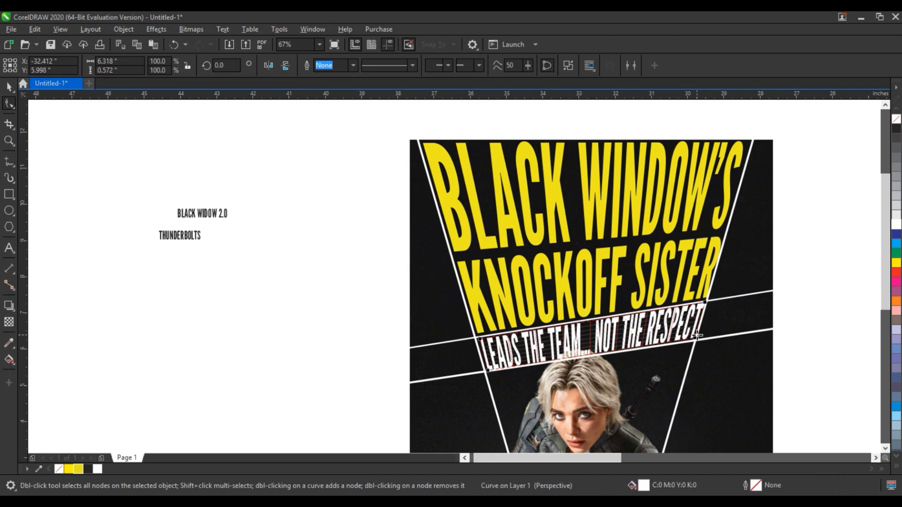
pyautogui.moveTo(708, 299); pyautogui.dragTo(704, 306)
pyautogui.click(703, 314)
pyautogui.hotkey('ctrl', 'z')
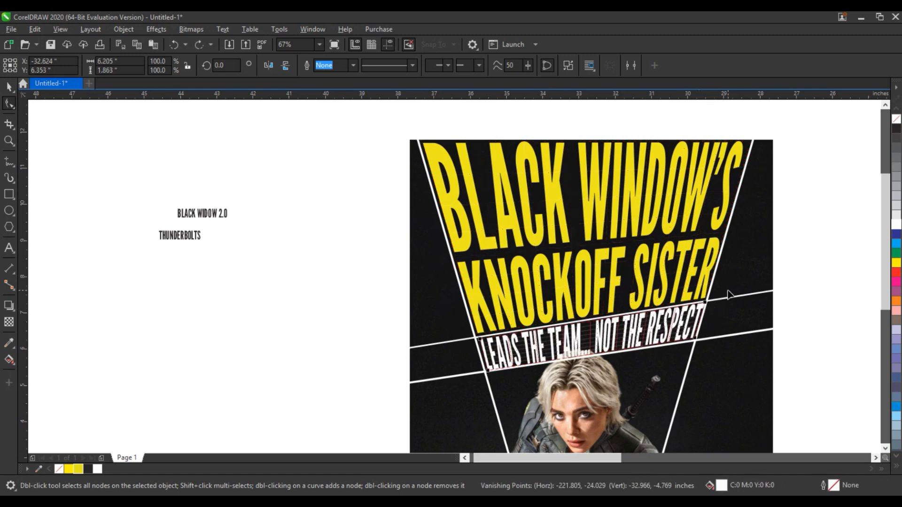
pyautogui.click(9, 87)
pyautogui.press('Escape')
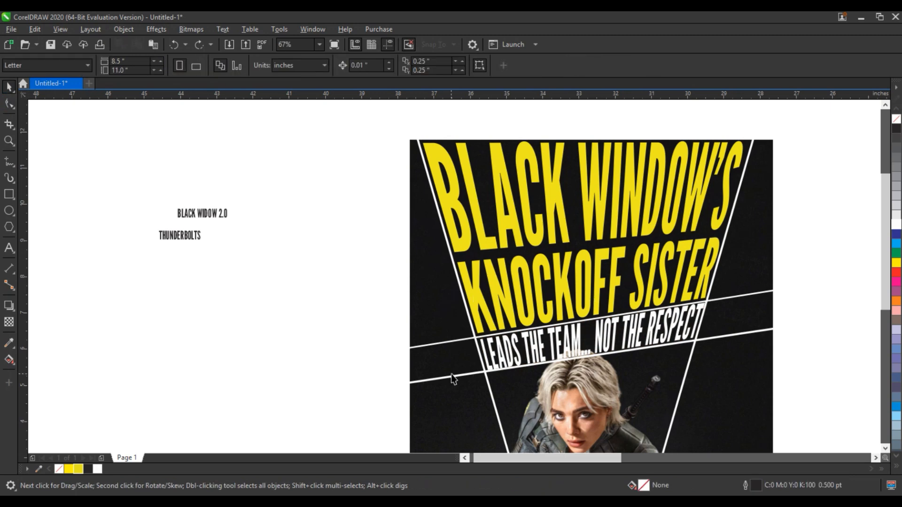
# Delete the white crossbar and V guide lines from the poster
pyautogui.click(442, 379)
pyautogui.press('Delete')
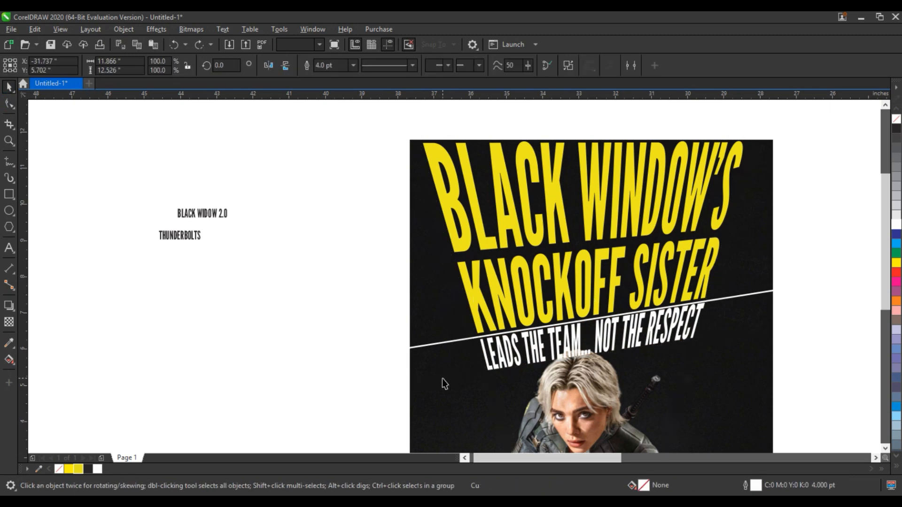
pyautogui.click(444, 347)
pyautogui.press('Delete')
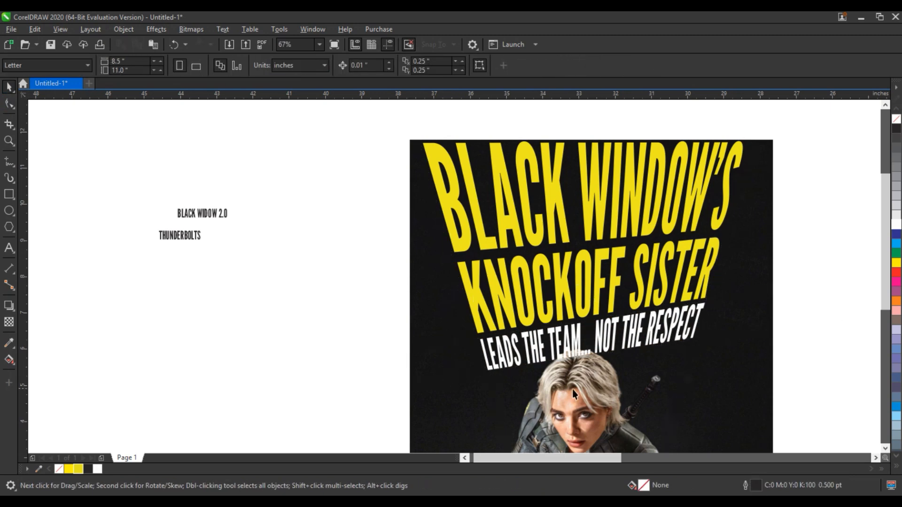
pyautogui.click(572, 390)
pyautogui.press('Escape')
pyautogui.scroll(-2, 410, 212)
# Rotate the white brush line steeply, place it at the poster's top right, and shrink it to about 72%
pyautogui.scroll(1, 425, 398)
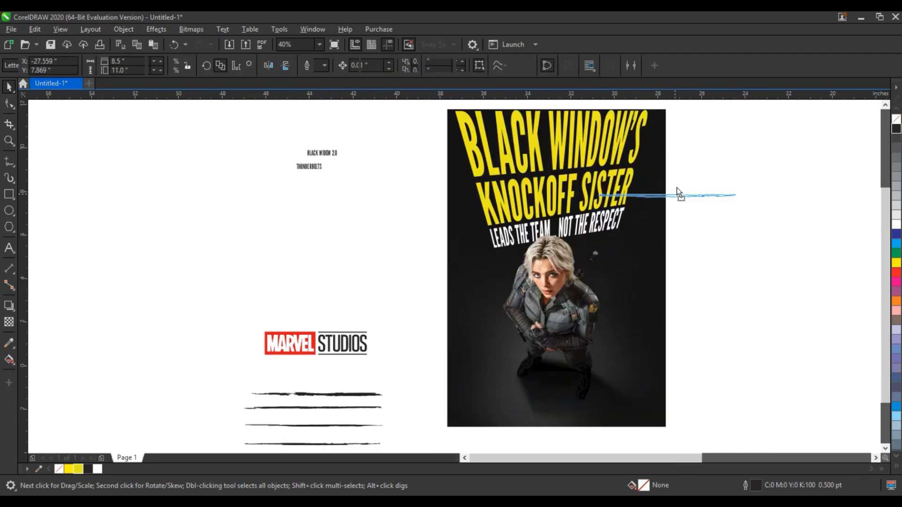
pyautogui.click(675, 181)
pyautogui.scroll(3, 588, 251)
pyautogui.scroll(-1, 512, 253)
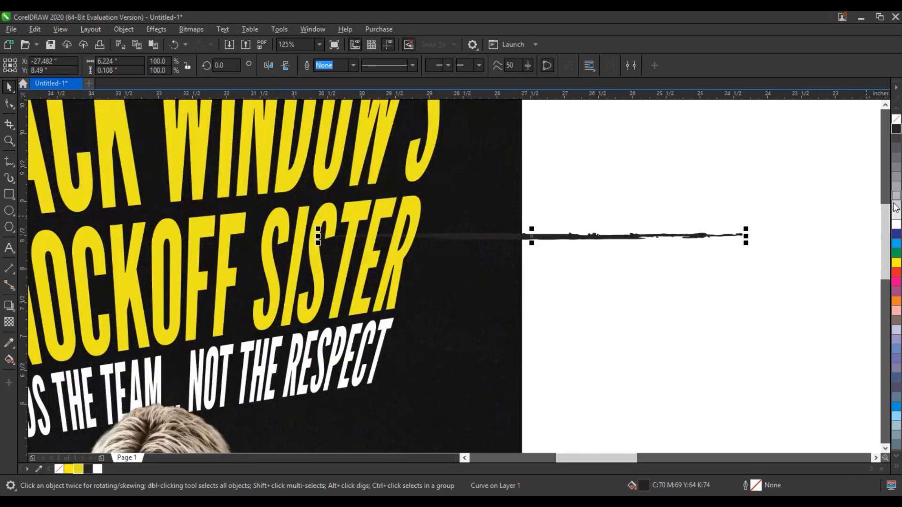
pyautogui.scroll(-2, 512, 252)
pyautogui.click(501, 244)
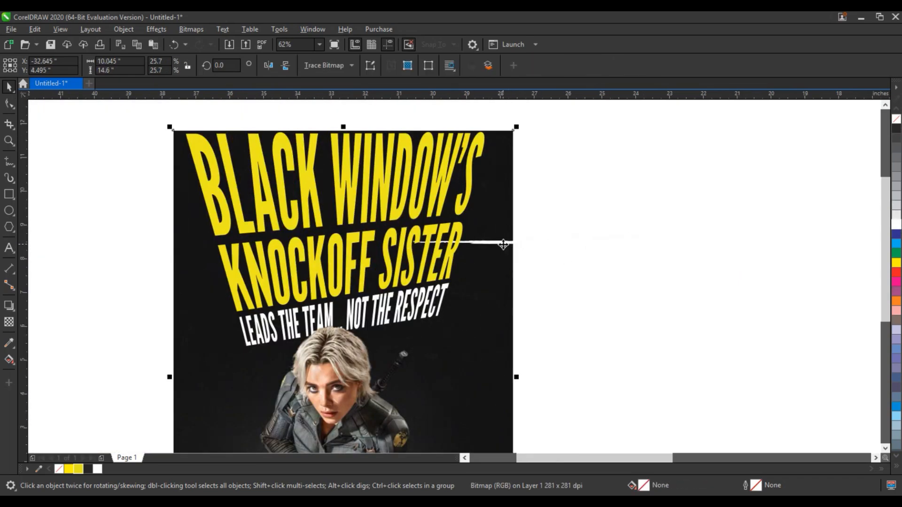
pyautogui.click(493, 243)
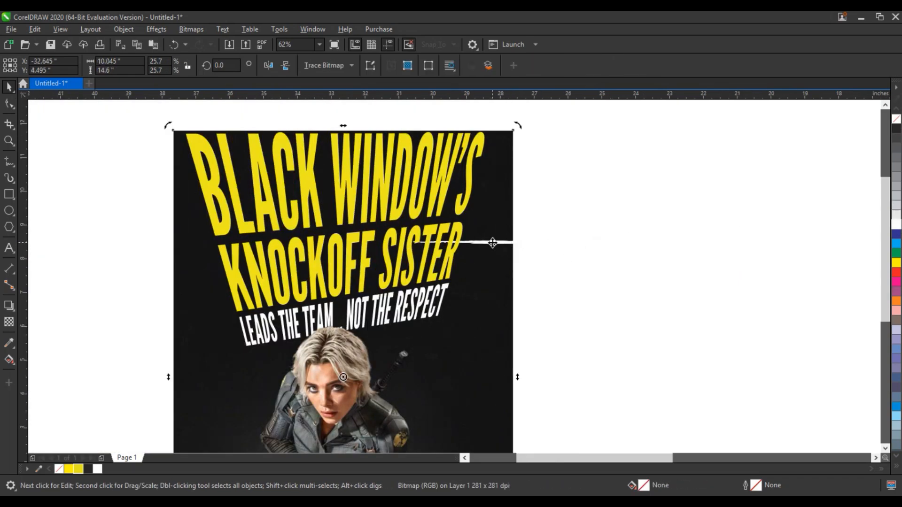
pyautogui.click(519, 242)
pyautogui.click(518, 242)
pyautogui.moveTo(628, 242); pyautogui.dragTo(545, 160)
pyautogui.click(560, 192)
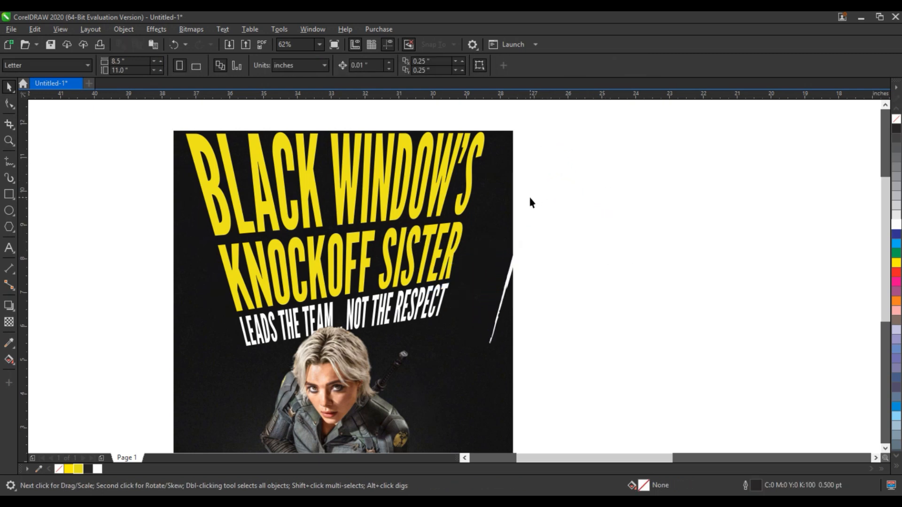
pyautogui.moveTo(529, 197); pyautogui.dragTo(480, 181)
pyautogui.moveTo(500, 123); pyautogui.dragTo(492, 149)
# Place copies of the white brush line along the headline's right side
pyautogui.click(480, 194)
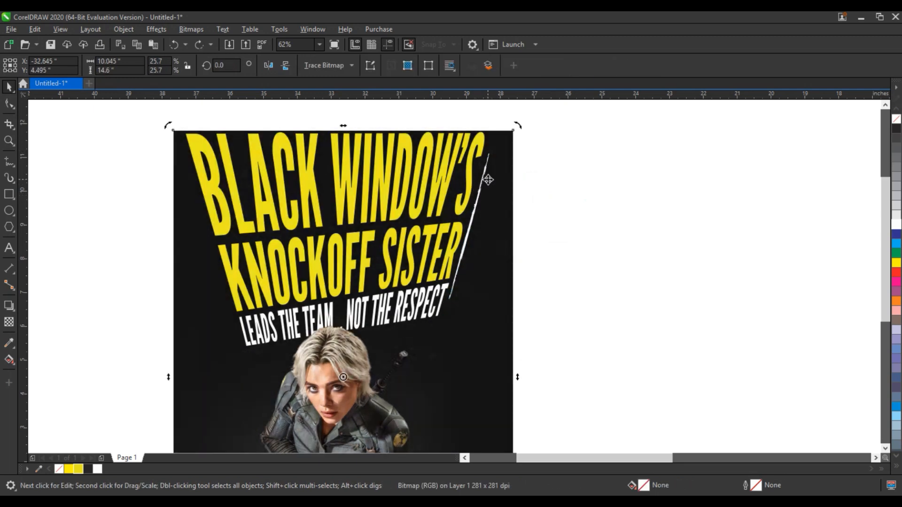
pyautogui.click(530, 179)
pyautogui.click(474, 226)
pyautogui.moveTo(469, 228); pyautogui.dragTo(500, 125)
pyautogui.rightClick(500, 125)
pyautogui.moveTo(500, 129); pyautogui.dragTo(497, 187)
pyautogui.rightClick(489, 218)
pyautogui.moveTo(487, 221); pyautogui.dragTo(492, 166)
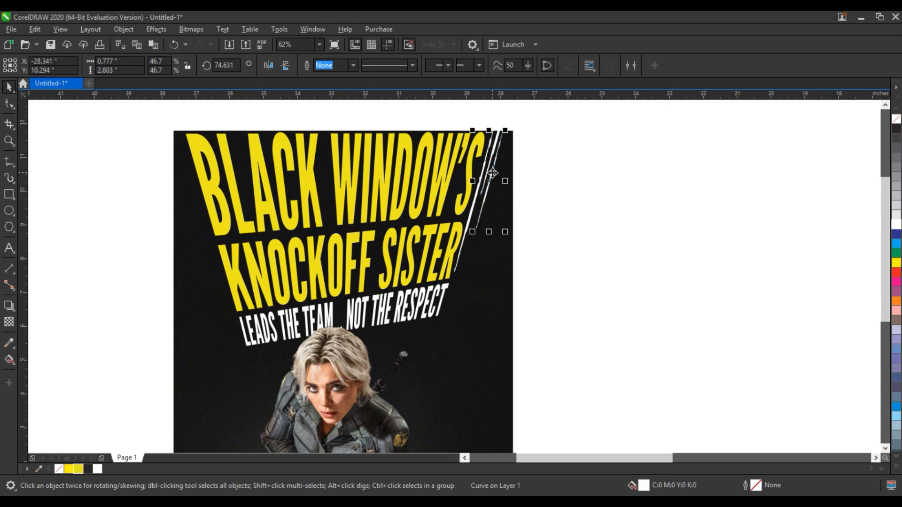
pyautogui.click(582, 115)
# Copy a brush line to the headline's left side, rotated to about 108.6° and scaled to about 54%
pyautogui.moveTo(486, 198); pyautogui.dragTo(165, 261)
pyautogui.rightClick(166, 260)
pyautogui.click(165, 261)
pyautogui.moveTo(188, 299); pyautogui.dragTo(208, 274)
pyautogui.click(160, 235)
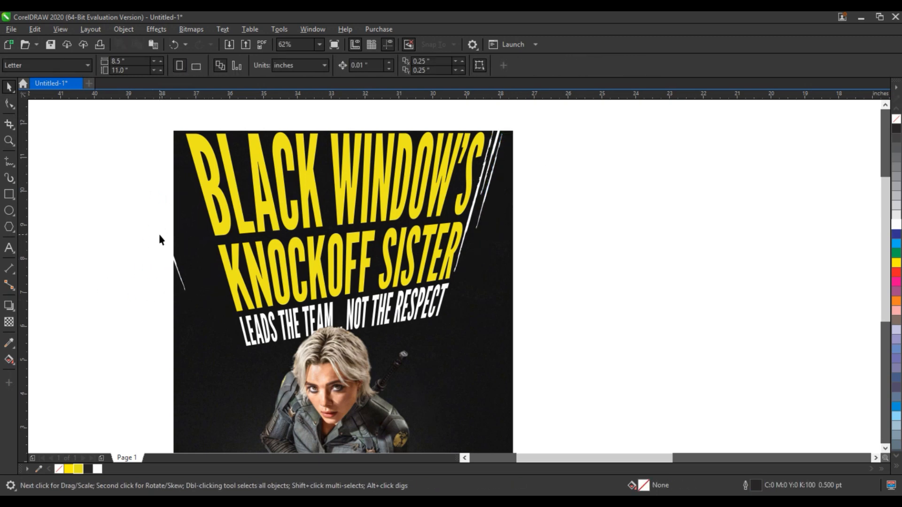
pyautogui.moveTo(168, 243); pyautogui.dragTo(210, 242)
pyautogui.click(209, 241)
pyautogui.moveTo(232, 295); pyautogui.dragTo(230, 297)
pyautogui.click(115, 239)
pyautogui.moveTo(203, 222); pyautogui.dragTo(200, 215)
pyautogui.moveTo(224, 186); pyautogui.dragTo(230, 172)
pyautogui.moveTo(210, 226); pyautogui.dragTo(207, 229)
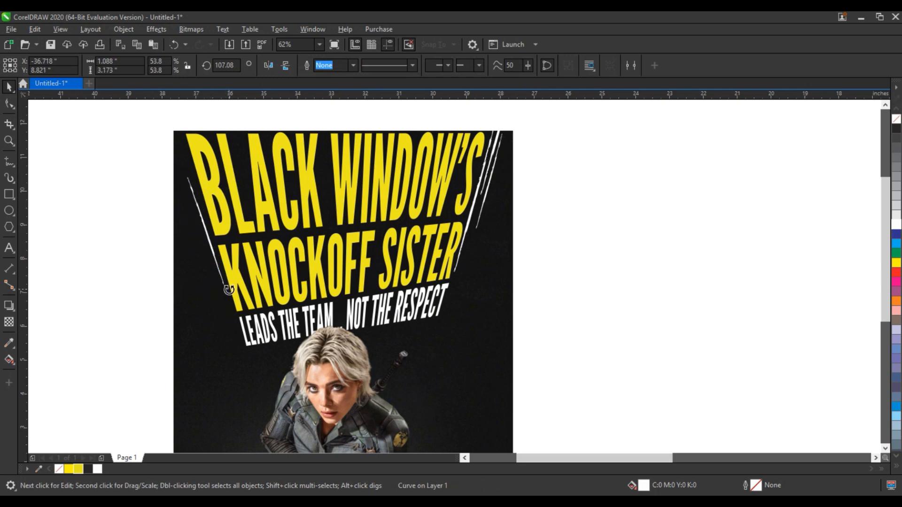
pyautogui.moveTo(228, 290); pyautogui.dragTo(226, 291)
pyautogui.click(158, 256)
# Drop further copies of the left brush line toward the right, filling one black
pyautogui.moveTo(210, 242); pyautogui.dragTo(414, 230)
pyautogui.rightClick(247, 249)
pyautogui.click(898, 466)
pyautogui.click(882, 335)
pyautogui.rightClick(364, 214)
pyautogui.rightClick(413, 229)
pyautogui.click(593, 225)
# Drag the Marvel Studios logo into the poster's lower part
pyautogui.scroll(-2, 624, 238)
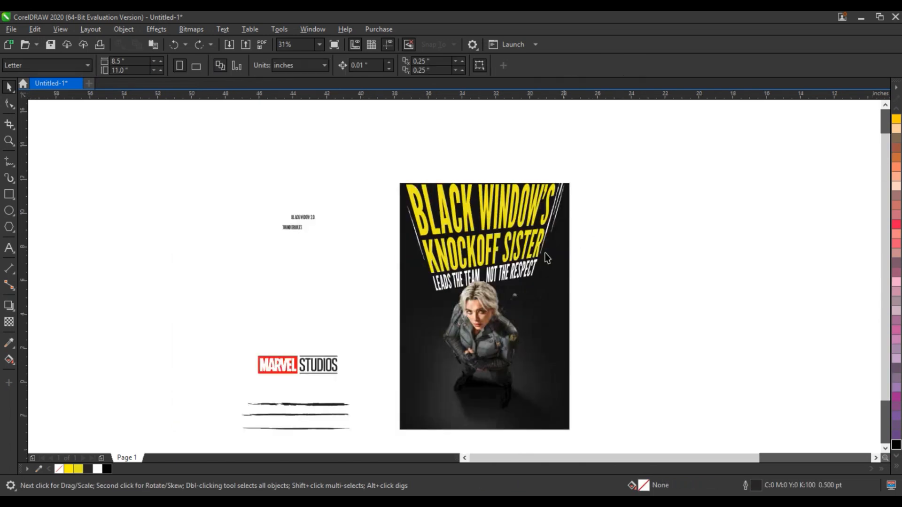
pyautogui.click(282, 365)
pyautogui.moveTo(282, 364); pyautogui.dragTo(468, 384)
pyautogui.hotkey('shift', 'F2')
pyautogui.scroll(-1, 432, 339)
pyautogui.press('Escape')
# Fill the STUDIOS lettering white, then shrink the logo to about 40% and lower it
pyautogui.click(475, 311)
pyautogui.click(97, 469)
pyautogui.scroll(-1, 486, 348)
pyautogui.press('Escape')
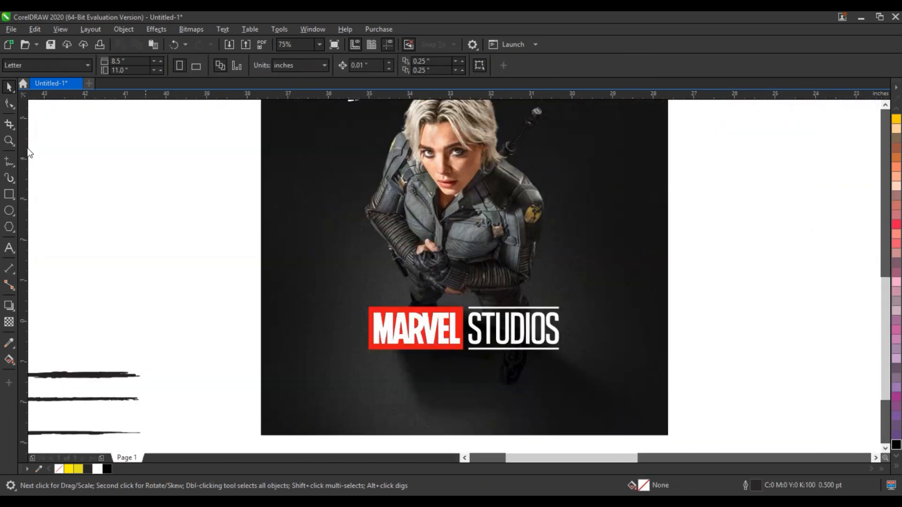
pyautogui.moveTo(200, 248); pyautogui.dragTo(509, 343)
pyautogui.moveTo(459, 325); pyautogui.dragTo(459, 353)
pyautogui.moveTo(460, 353); pyautogui.dragTo(462, 368)
# Move the two title text objects onto the poster beside the logo
pyautogui.click(349, 260)
pyautogui.moveTo(270, 107); pyautogui.dragTo(452, 348)
pyautogui.moveTo(379, 262); pyautogui.dragTo(642, 397)
pyautogui.scroll(2, 484, 347)
pyautogui.click(405, 297)
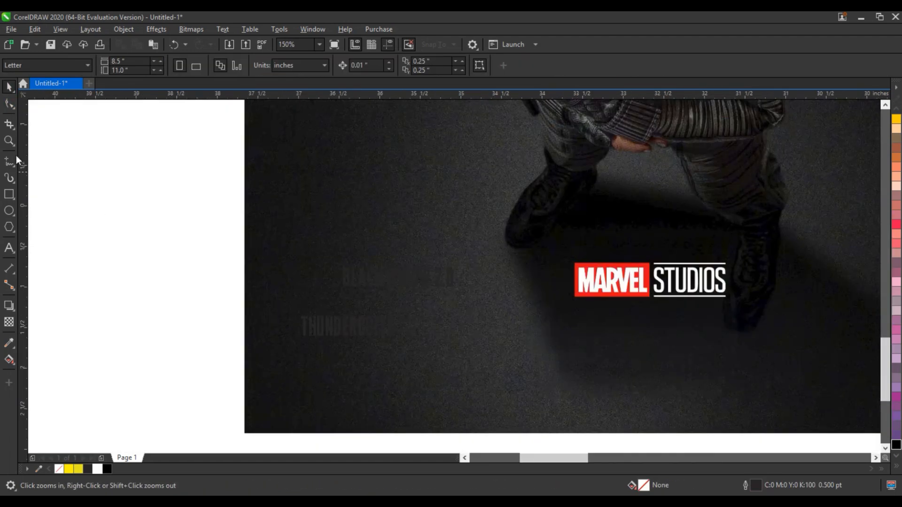
pyautogui.click(9, 91)
pyautogui.click(340, 331)
# Fill THUNDERBOLTS palette Yellow, enlarge it and fit it under the Marvel Studios logo
pyautogui.click(334, 330)
pyautogui.click(78, 469)
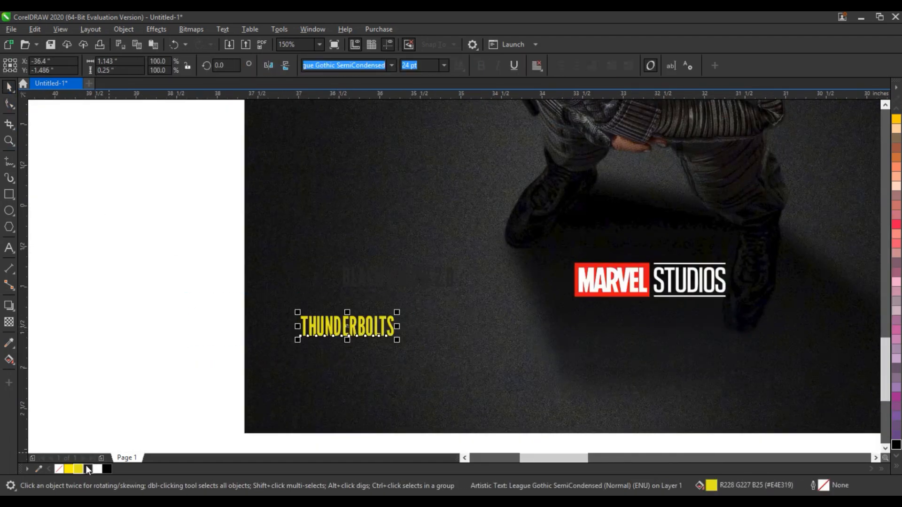
pyautogui.click(68, 469)
pyautogui.moveTo(397, 339); pyautogui.dragTo(573, 373)
pyautogui.moveTo(437, 347); pyautogui.dragTo(638, 339)
pyautogui.moveTo(791, 374); pyautogui.dragTo(775, 363)
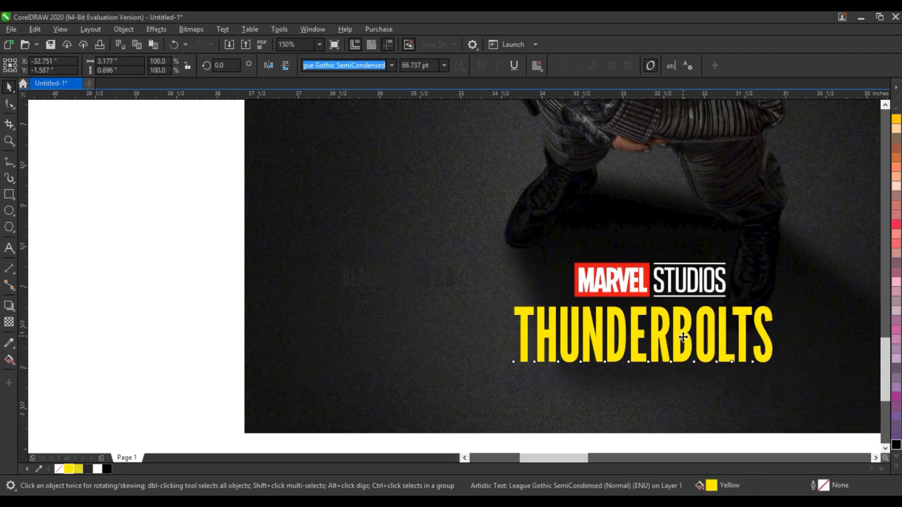
pyautogui.moveTo(683, 338); pyautogui.dragTo(684, 340)
pyautogui.click(435, 282)
# Make BLACK WIDOW 2.0 white, turn it vertical and place it along the poster's right side
pyautogui.click(438, 273)
pyautogui.click(97, 469)
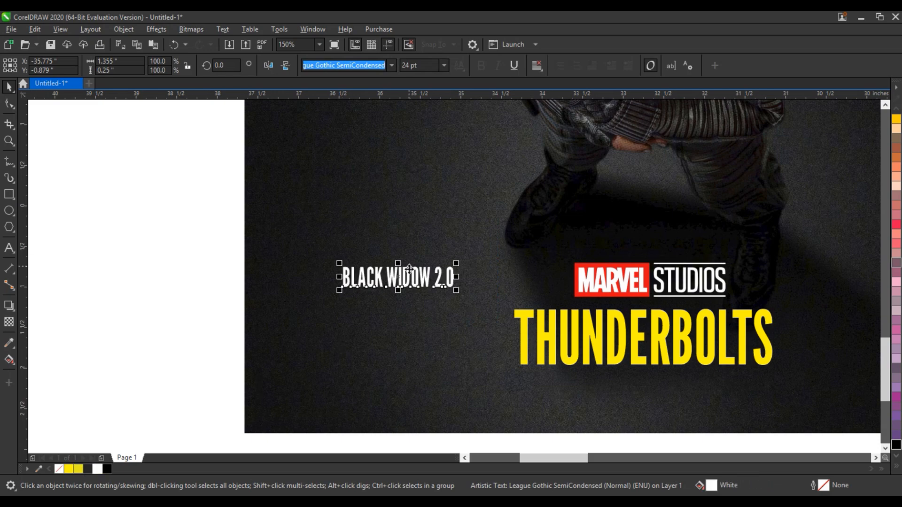
pyautogui.click(406, 266)
pyautogui.moveTo(456, 290); pyautogui.dragTo(384, 334)
pyautogui.scroll(-1, 361, 296)
pyautogui.moveTo(381, 275); pyautogui.dragTo(608, 151)
# Copy the bottom brush line, make it vertical and white, and shrink it to about 58% beside the text
pyautogui.hotkey('shift', 'F4')
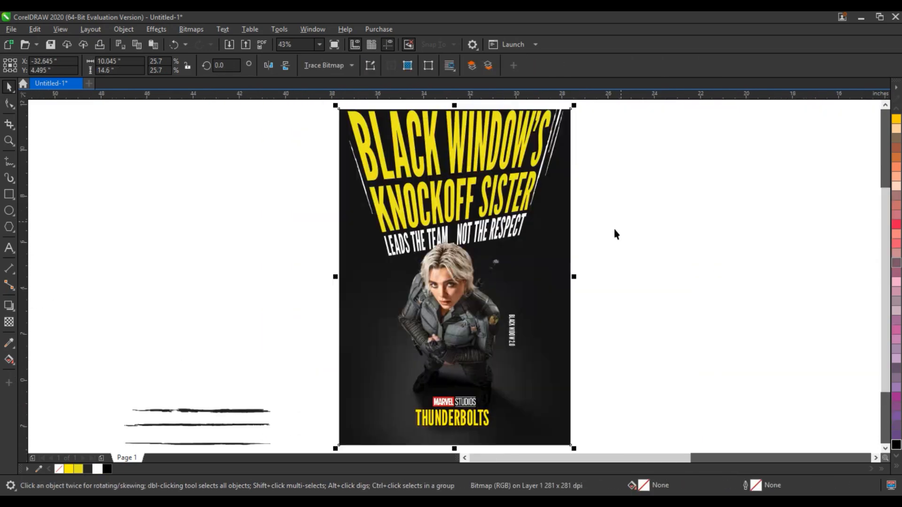
pyautogui.moveTo(215, 443); pyautogui.dragTo(577, 321)
pyautogui.rightClick(577, 321)
pyautogui.click(612, 322)
pyautogui.moveTo(637, 327); pyautogui.dragTo(560, 386)
pyautogui.click(97, 469)
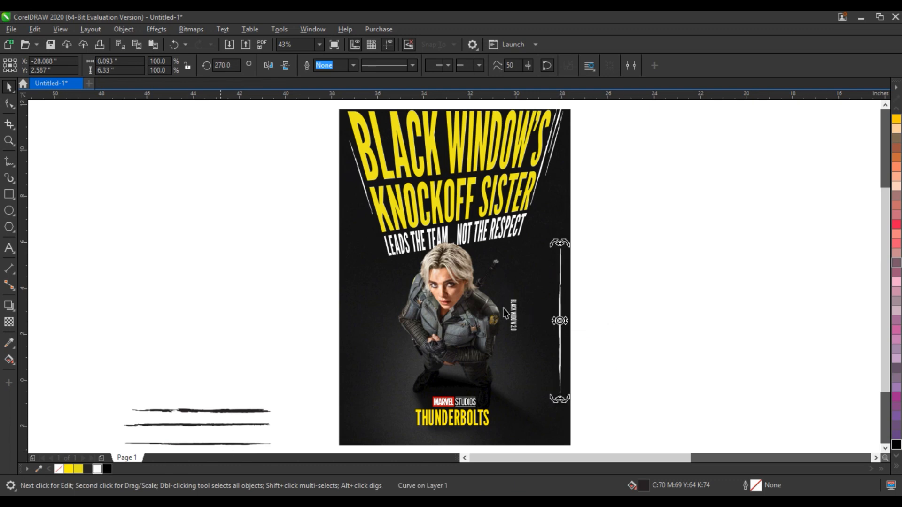
pyautogui.click(560, 313)
pyautogui.moveTo(569, 244); pyautogui.dragTo(562, 305)
pyautogui.moveTo(557, 354); pyautogui.dragTo(517, 309)
# Shorten the white line, duplicate it below BLACK WIDOW 2.0, and move the other copy above the text
pyautogui.hotkey('shift', 'F2')
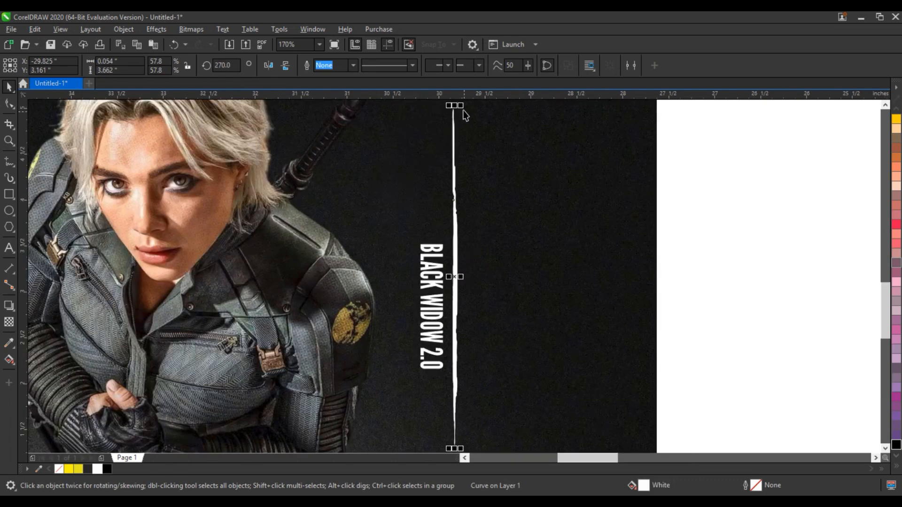
pyautogui.moveTo(465, 109); pyautogui.dragTo(448, 318)
pyautogui.rightClick(448, 336)
pyautogui.keyDown('shift'); pyautogui.click(451, 280); pyautogui.keyUp('shift')
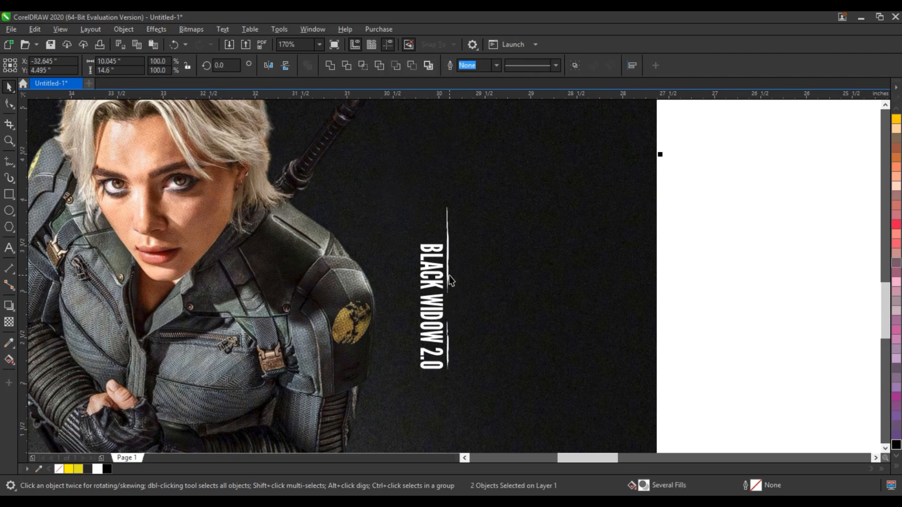
pyautogui.click(451, 294)
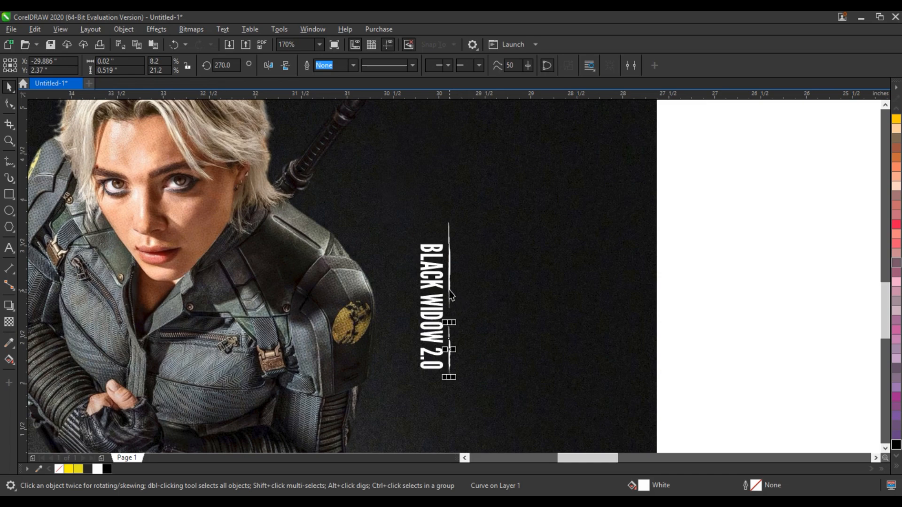
pyautogui.moveTo(447, 302); pyautogui.dragTo(417, 333)
pyautogui.click(667, 244)
pyautogui.scroll(-2, 667, 243)
pyautogui.scroll(-2, 677, 239)
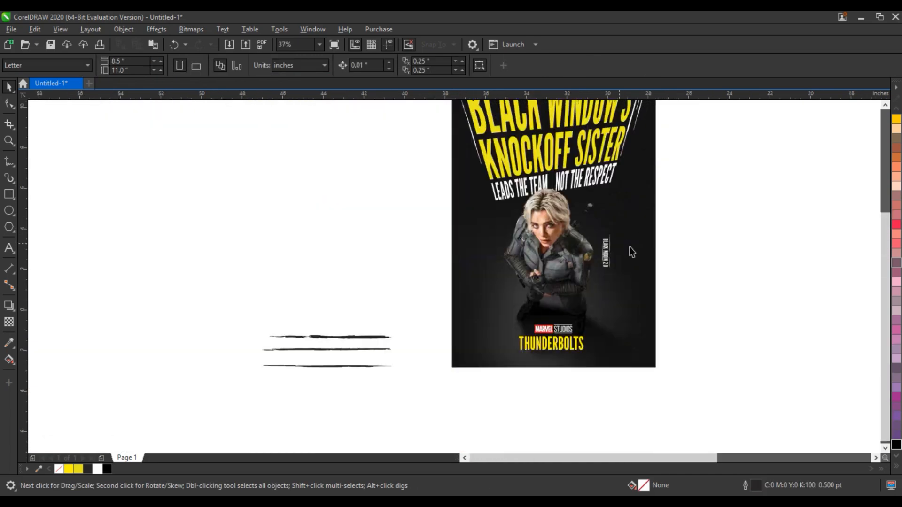
# Delete the three leftover brush lines lying beside the page
pyautogui.click(640, 279)
pyautogui.hotkey('shift', 'F2')
pyautogui.moveTo(81, 361); pyautogui.dragTo(303, 457)
pyautogui.press('Delete')
pyautogui.click(547, 388)
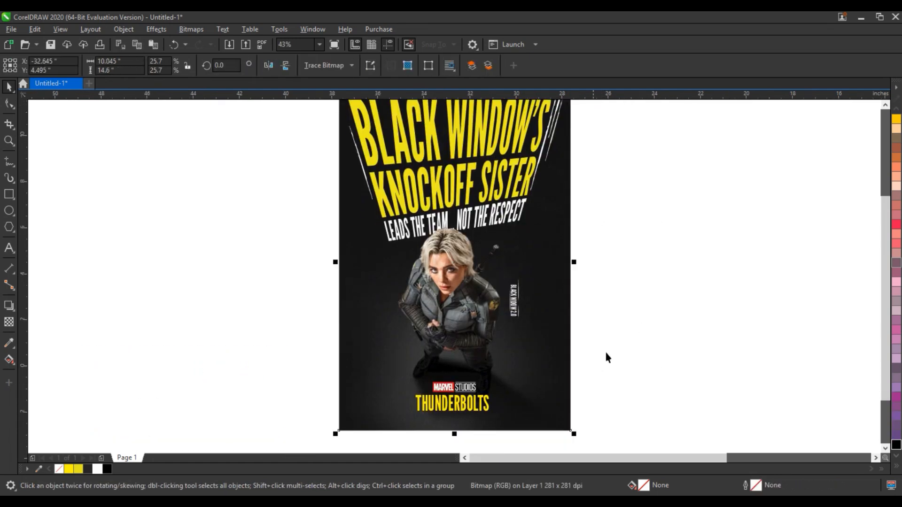
pyautogui.scroll(1, 605, 350)
pyautogui.click(607, 348)
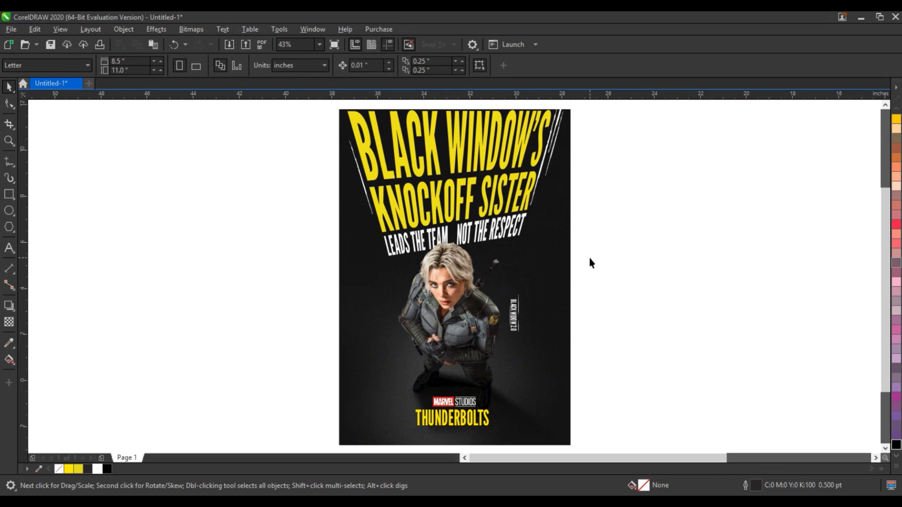
# Zoom onto the whole poster and show it in F9 full-screen preview
pyautogui.click(9, 141)
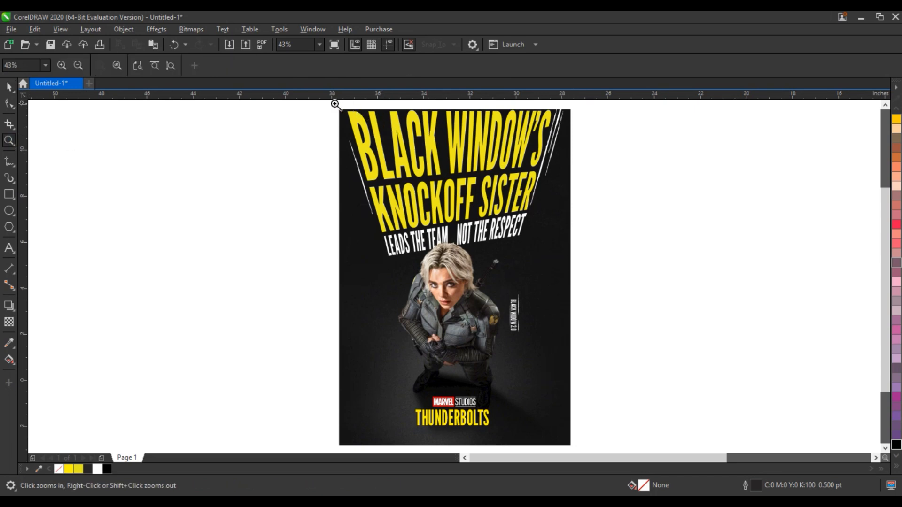
pyautogui.moveTo(335, 103); pyautogui.dragTo(571, 437)
pyautogui.press('F9')
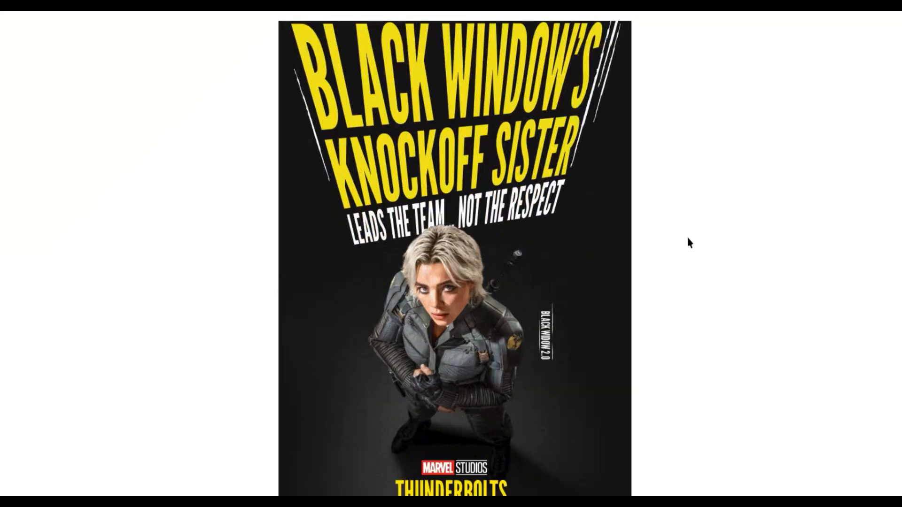